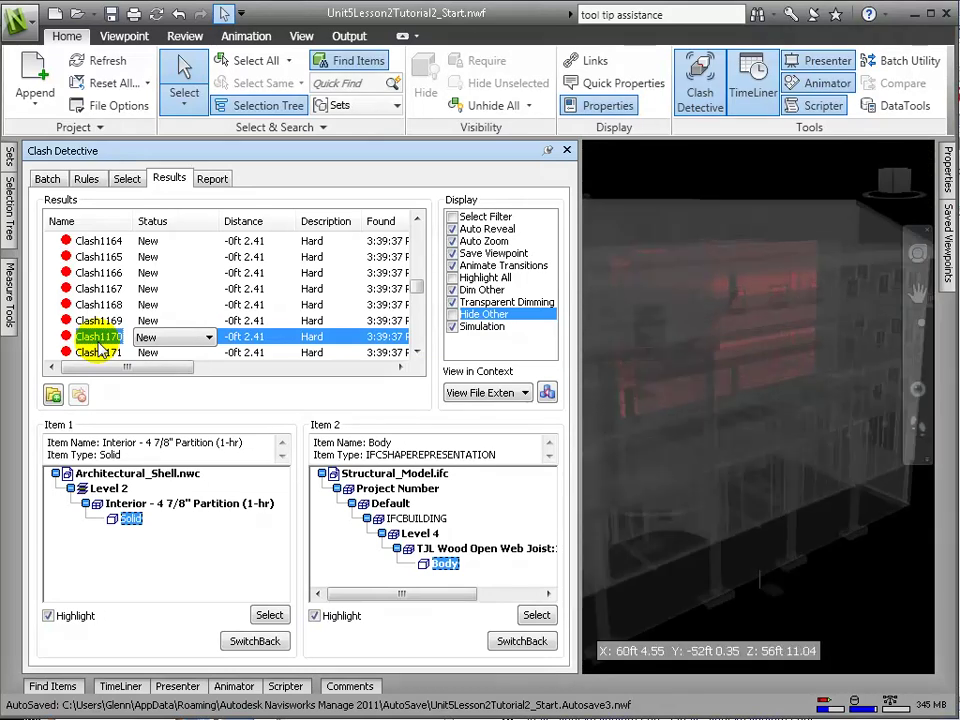
Step: Review Clash1182, Clash1194, Clash2255 and Clash2257 in the clash results and inspect each in the model view
scroll(98, 341, "down", 4)
left_click(98, 338)
left_click(98, 338)
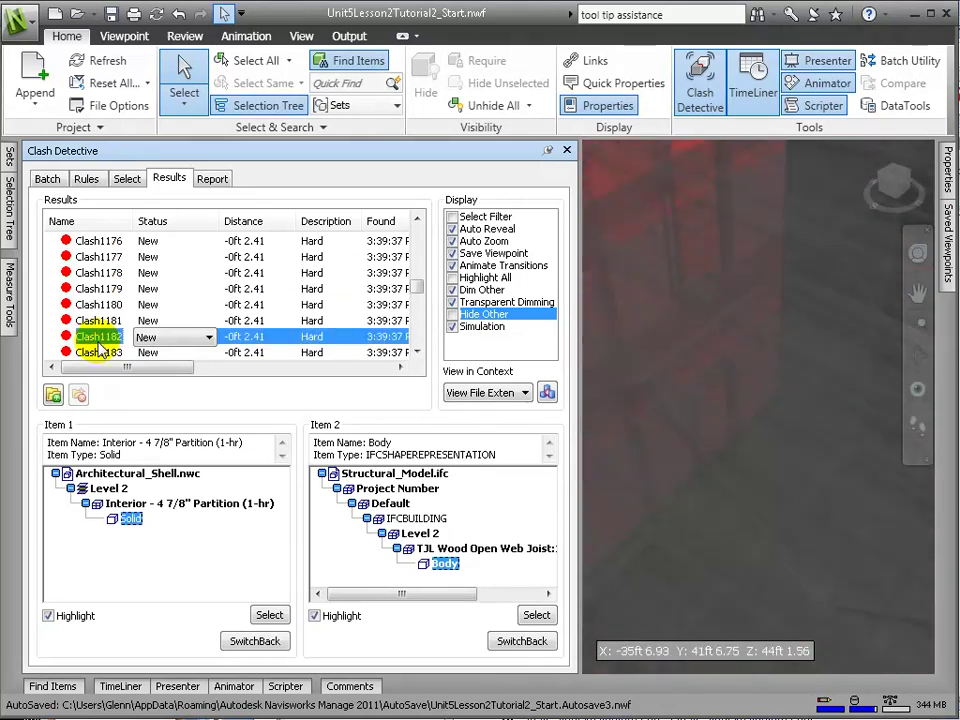
scroll(98, 345, "down", 4)
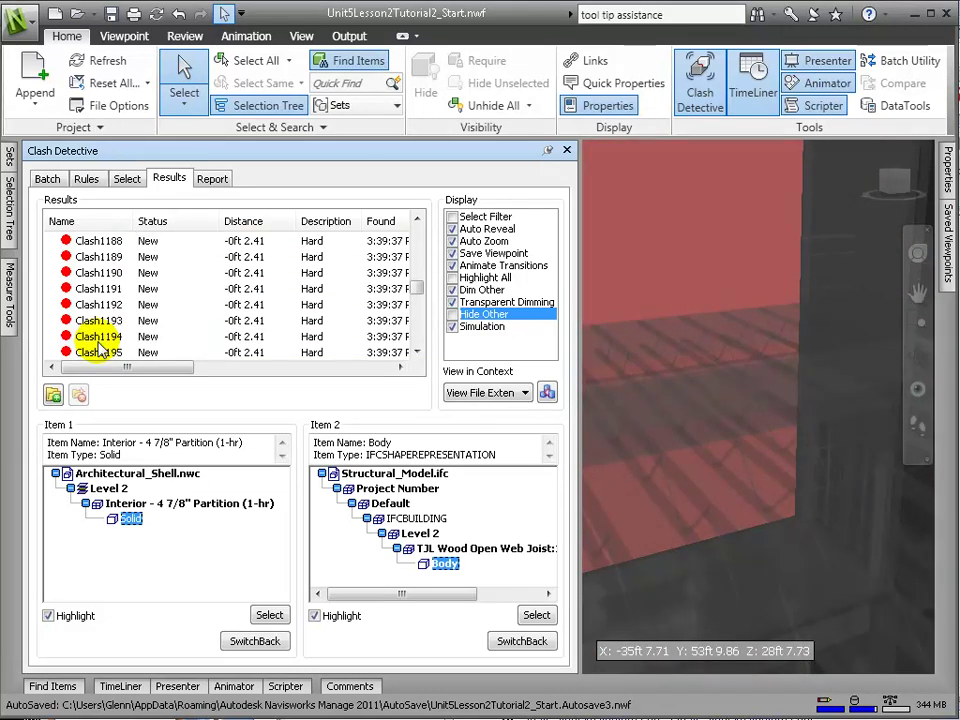
left_click(88, 338)
left_click_drag(416, 290, 416, 338)
left_click(70, 308)
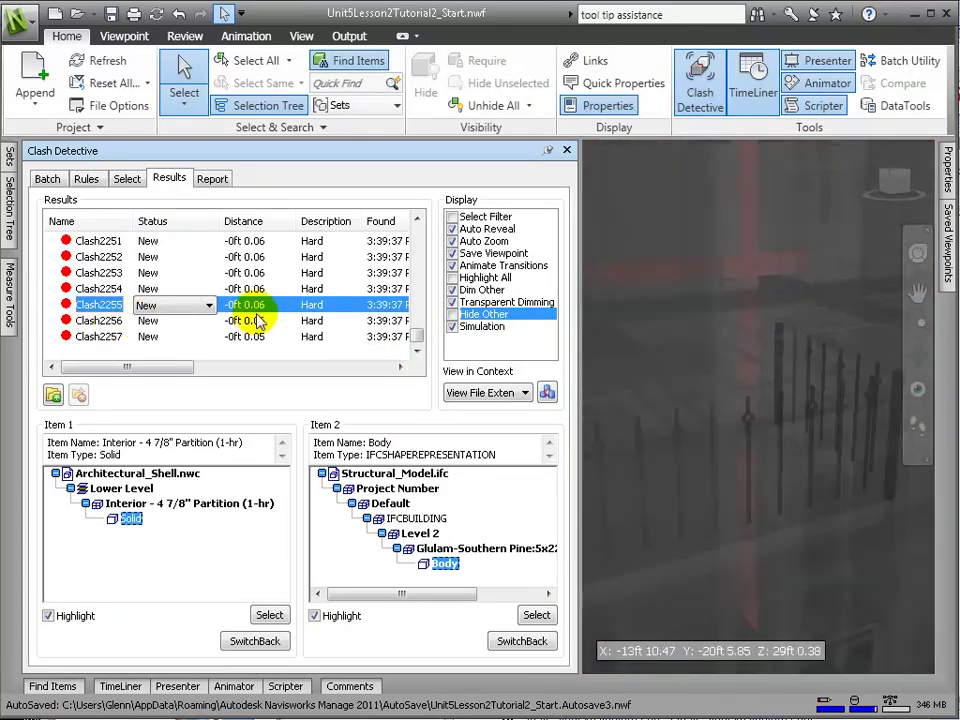
left_click(318, 336)
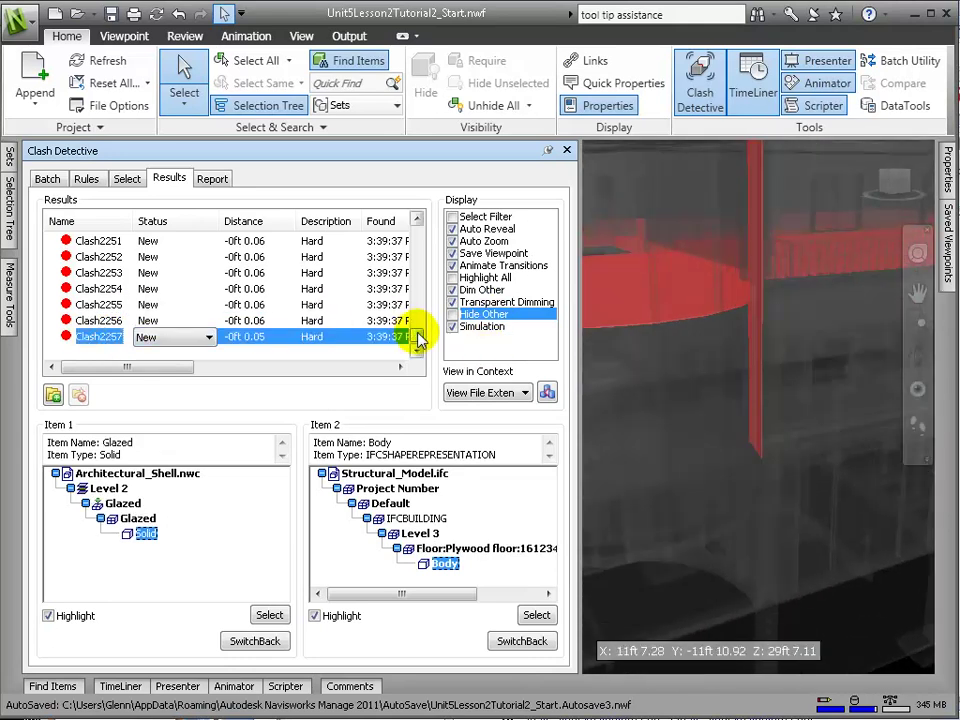
Step: Select all clashes in the results list and set their status to Approved
left_click_drag(416, 340, 377, 216)
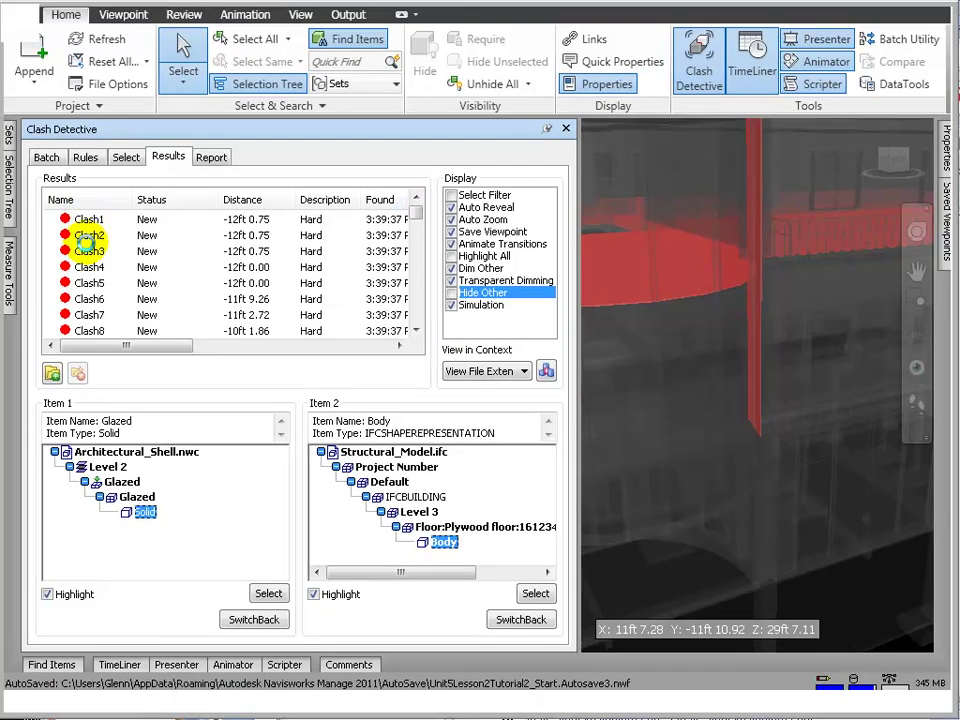
key("ctrl+a")
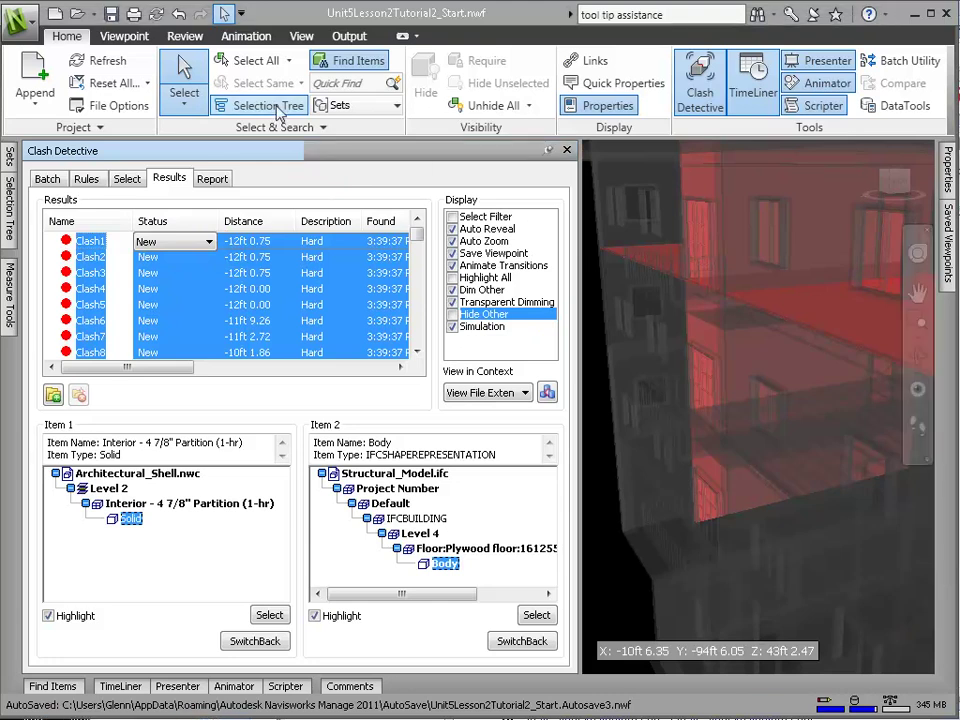
left_click(209, 242)
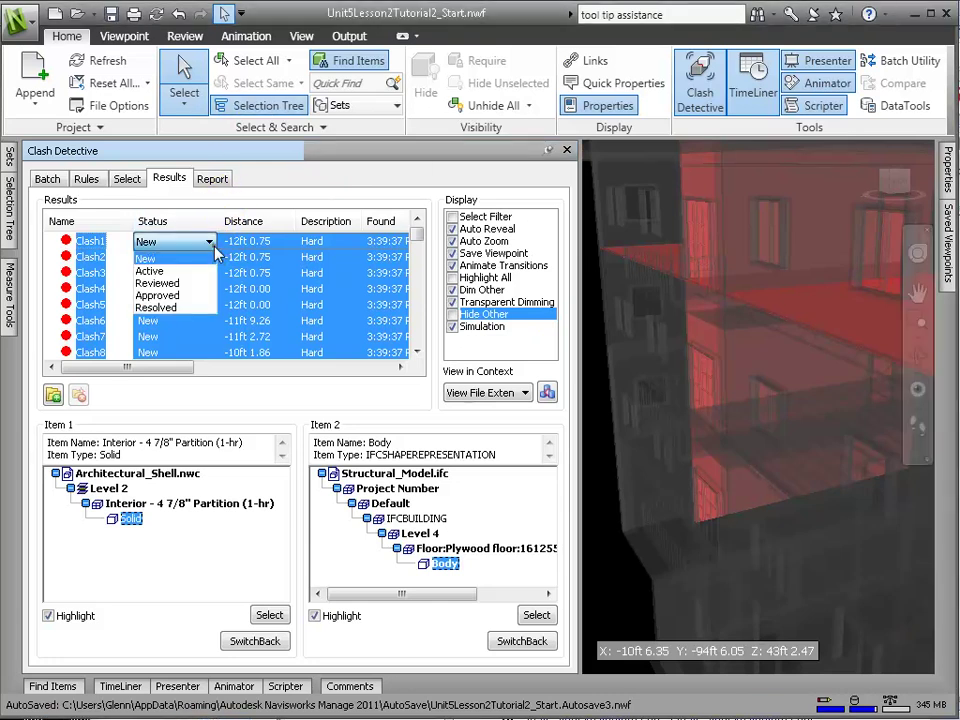
left_click(186, 296)
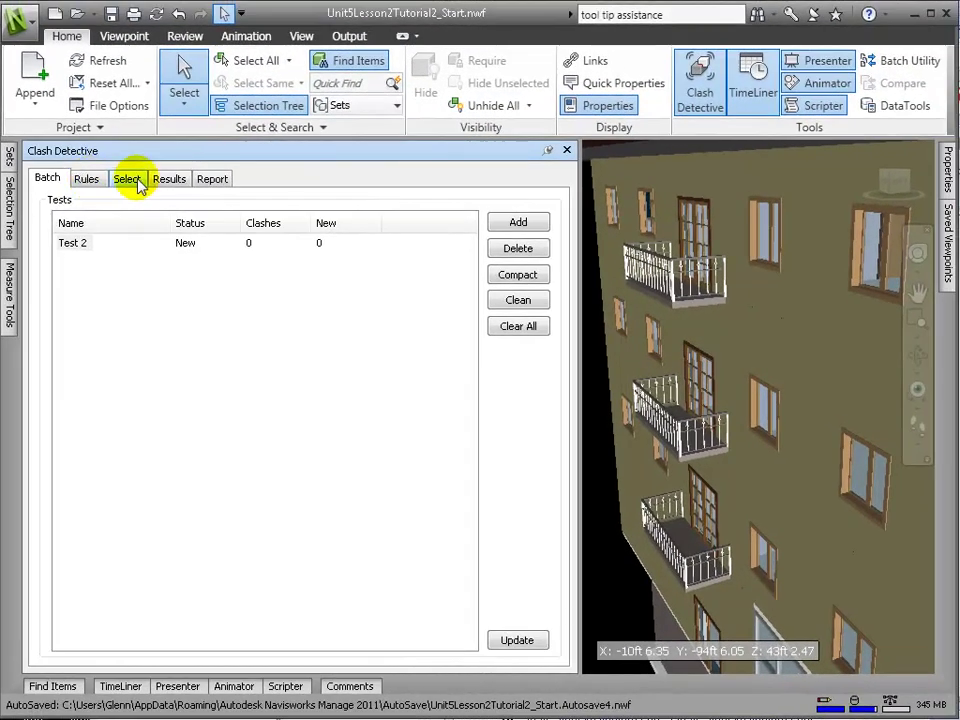
Step: Run a Hard clash test for Test 2 between Structural_Model.ifc and MEP_HVAC.ifc with a tolerance of 0ft 0.01
left_click(440, 156)
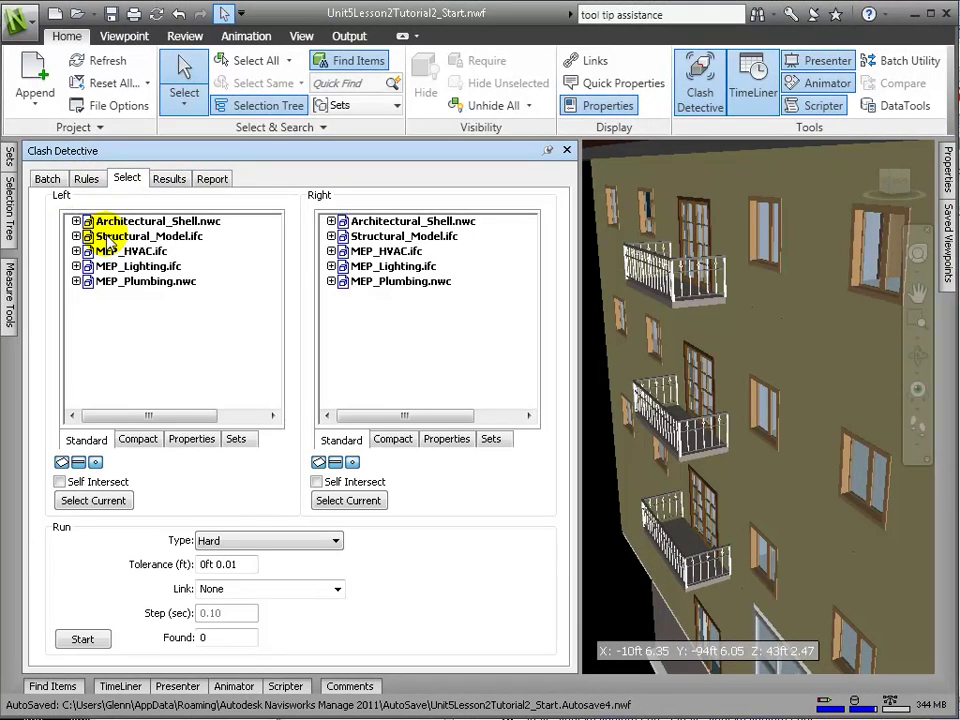
left_click(110, 240)
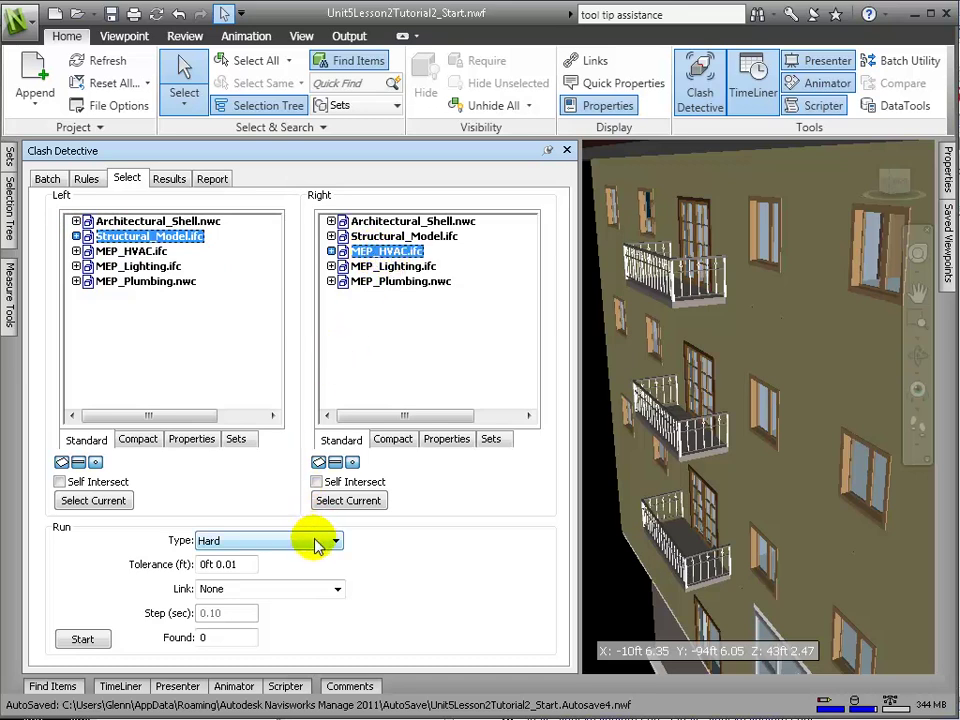
left_click(90, 641)
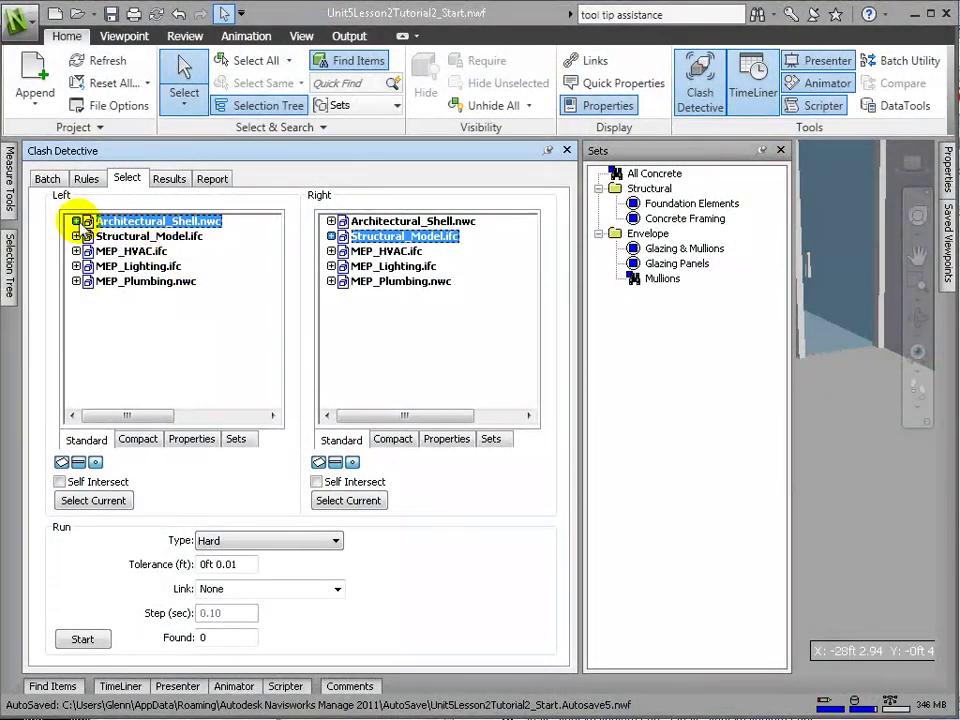
Step: Test Levels 2, 3 and 4 of Structural_Model.ifc against MEP_HVAC.ifc with a Hard clash run
left_click(76, 236)
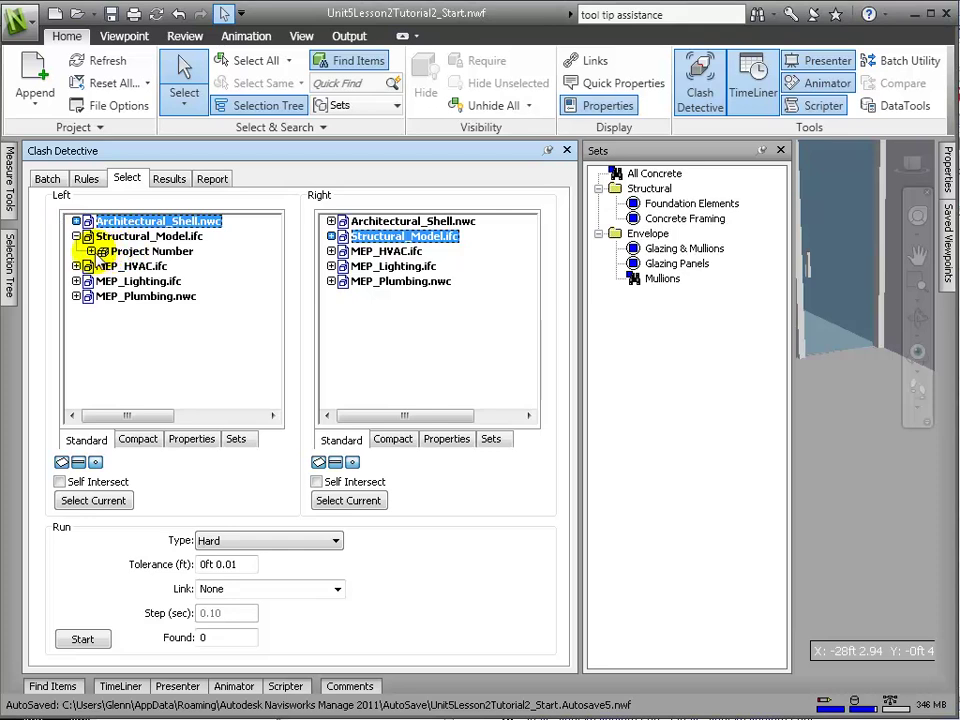
left_click(91, 251)
left_click(106, 266)
left_click(121, 282)
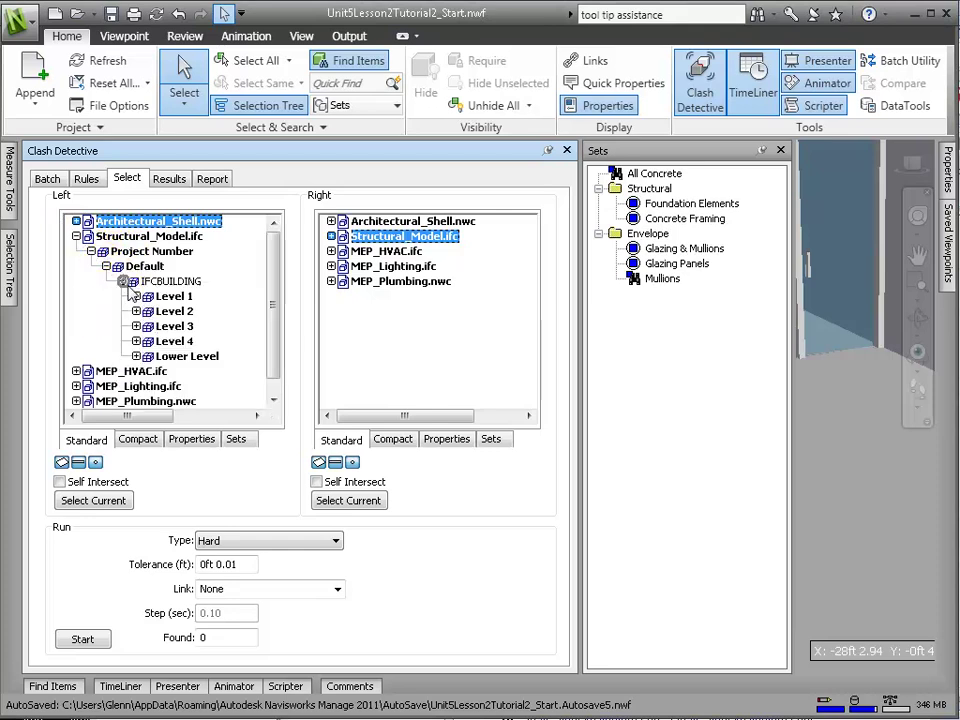
left_click(178, 312)
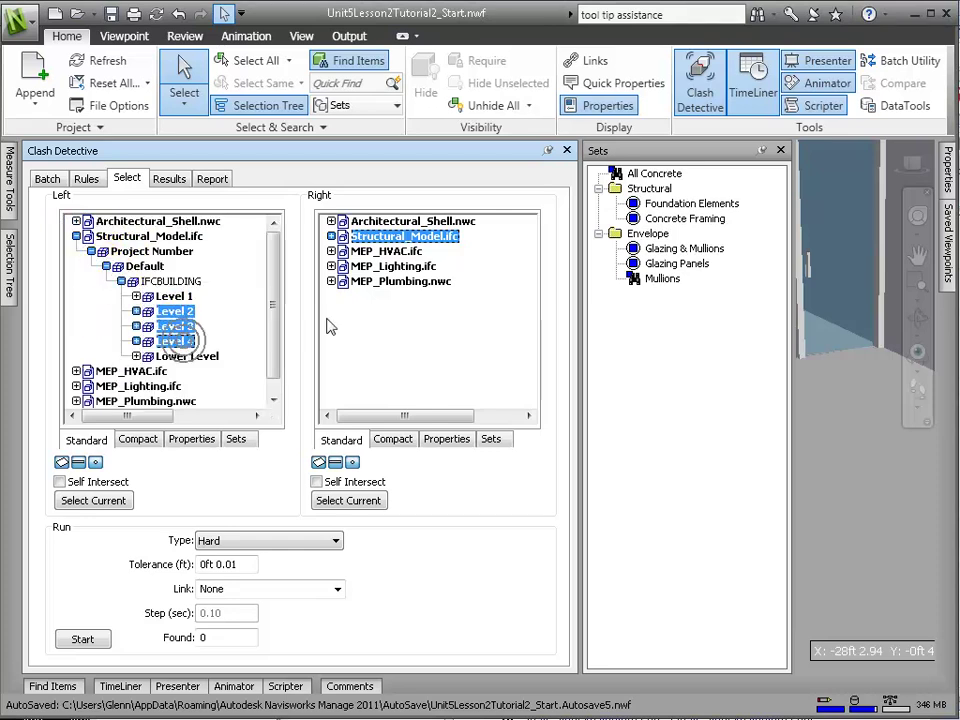
left_click(360, 251)
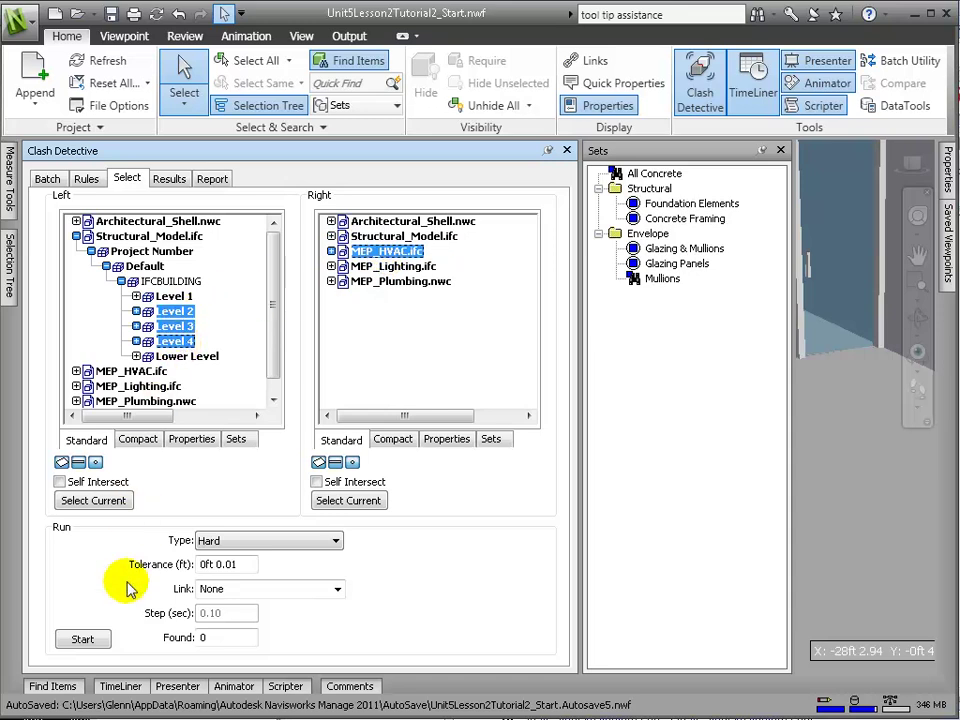
left_click(94, 642)
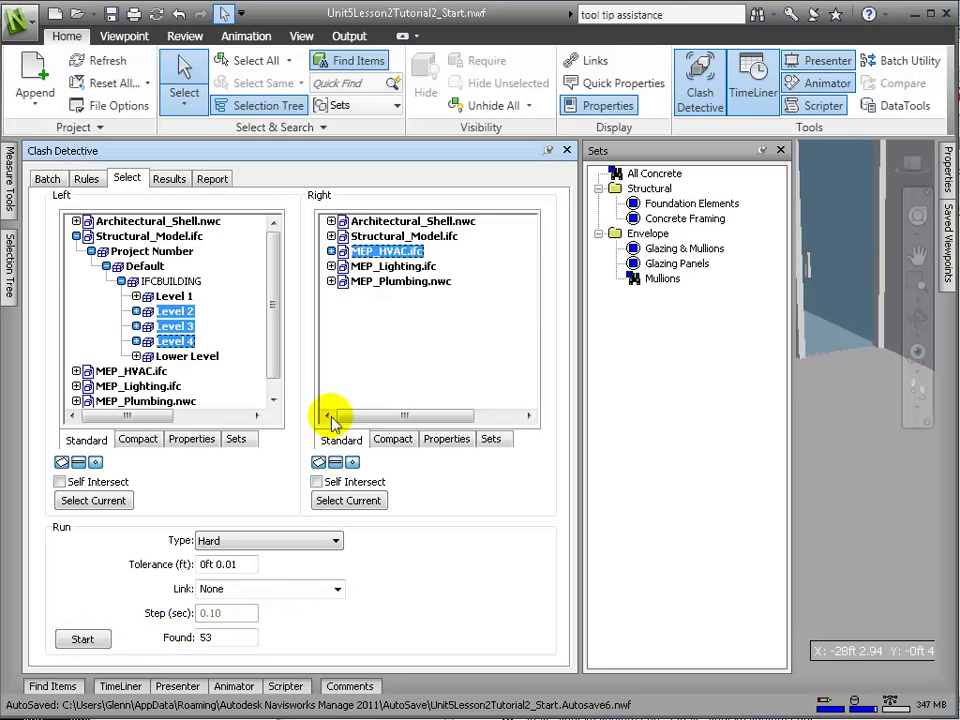
Step: Auto-hide the Sets window and narrow the Clash Detective window to reveal more of the model
left_click(763, 152)
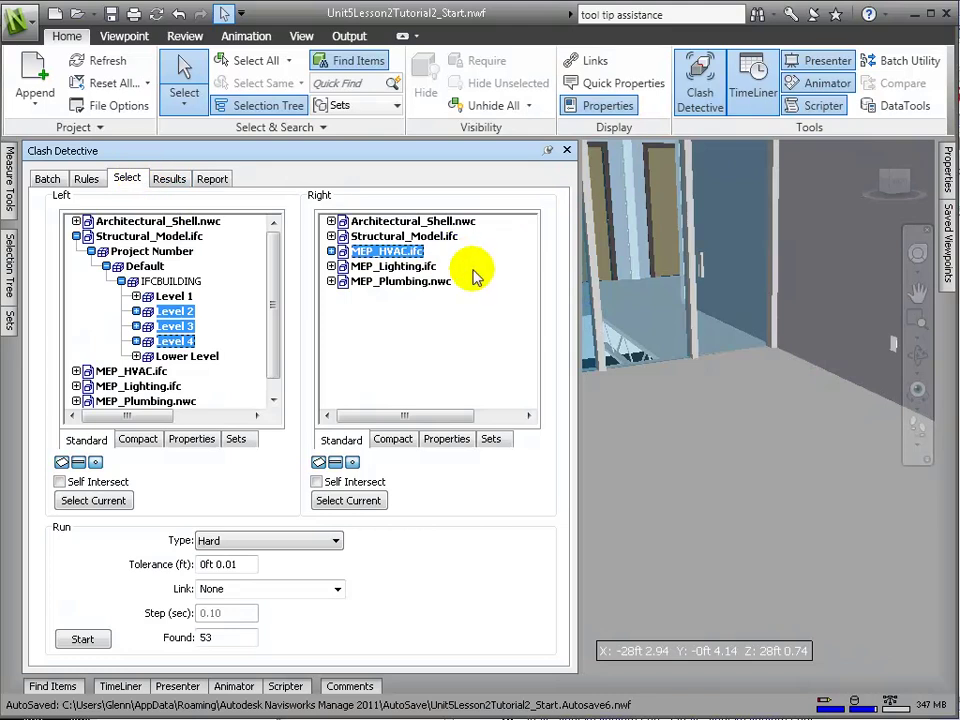
left_click_drag(578, 305, 362, 321)
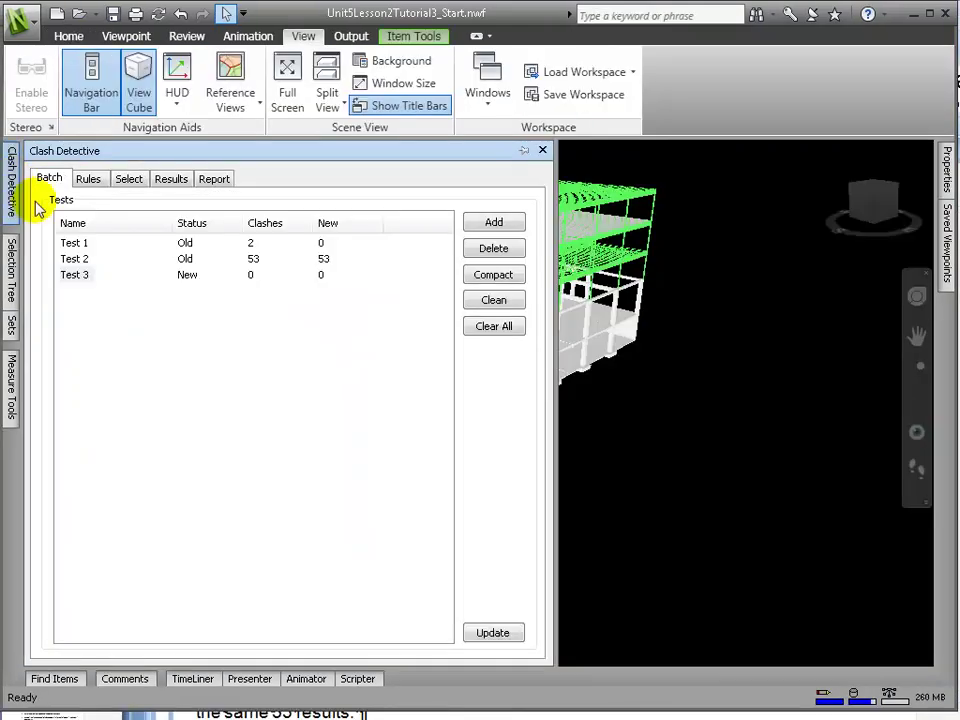
Step: For Test 3 in Unit5Lesson2Tutorial3_Start.nwf, choose the Wood Framing set under Structural as the Left clash selection
left_click(128, 179)
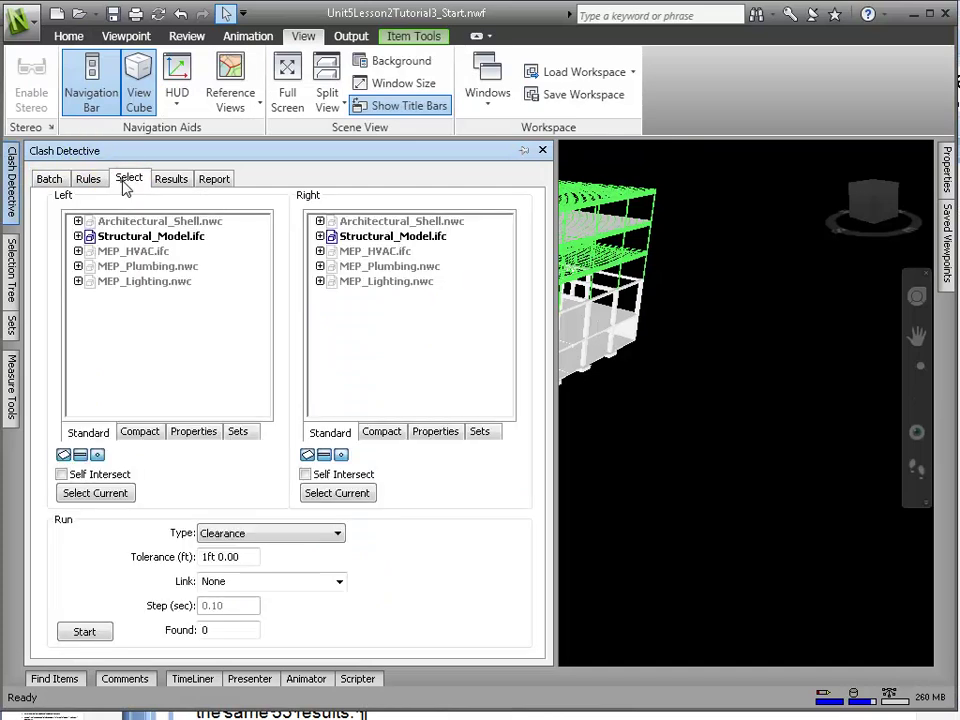
left_click(118, 281)
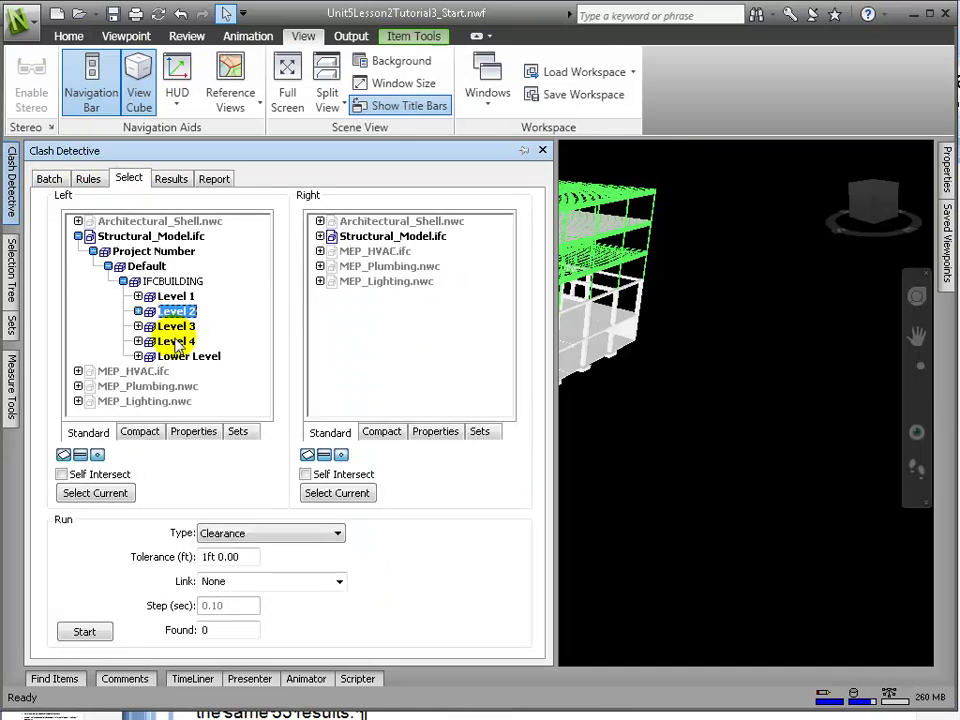
left_click(240, 432)
left_click(78, 221)
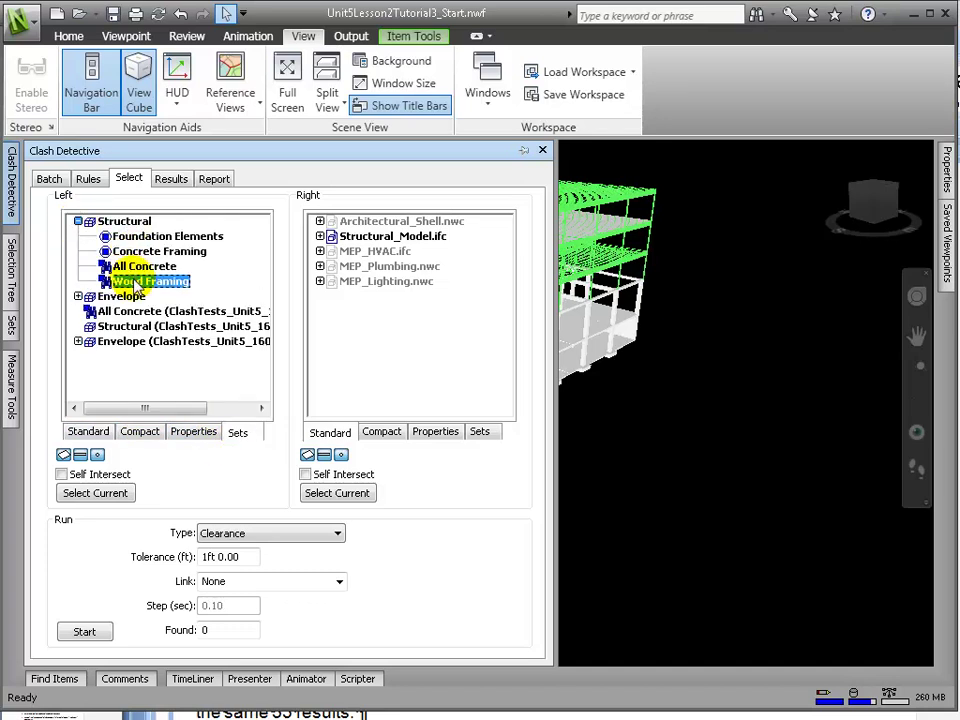
left_click(100, 494)
Step: Choose MEP_HVAC.ifc as the Right clash selection, set the type to Hard with 0 tolerance, and run the test
left_click(369, 252)
left_click(214, 533)
left_click(213, 545)
type("0")
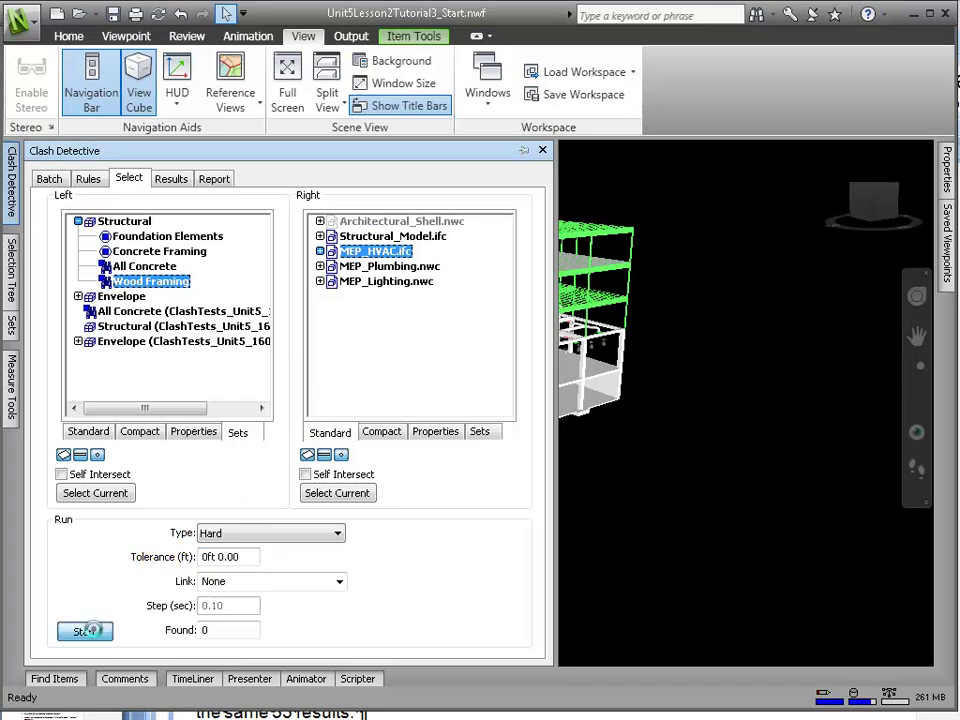
left_click(82, 630)
double_click(205, 630)
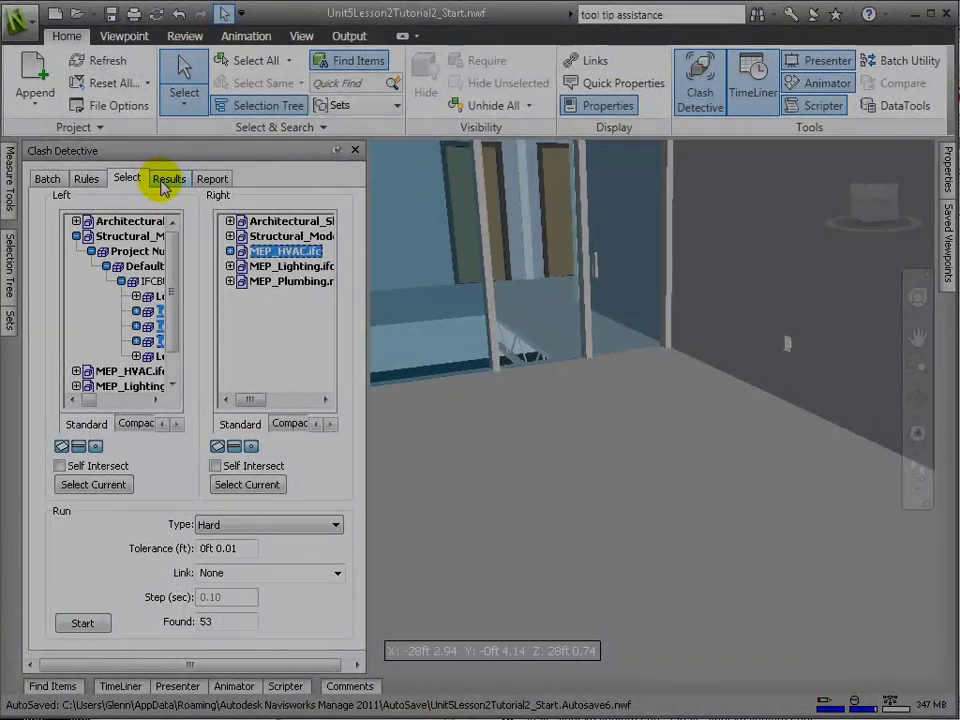
Step: Open the structural versus HVAC test results in Unit5Lesson2Tutorial2_Start.nwf and view Clash2 and Clash3
left_click(163, 181)
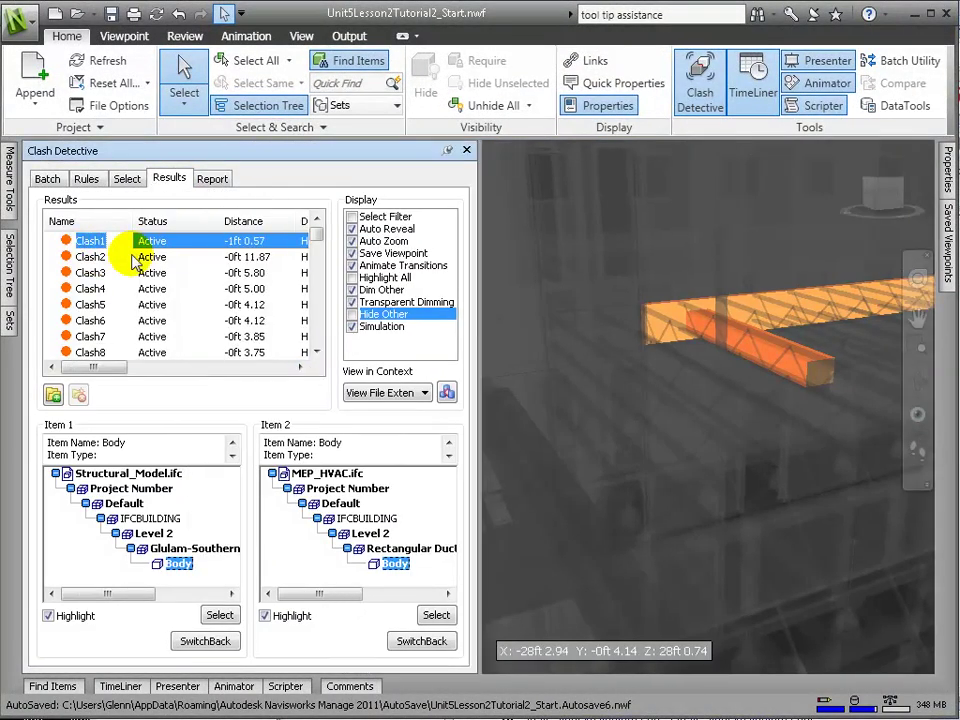
left_click(93, 257)
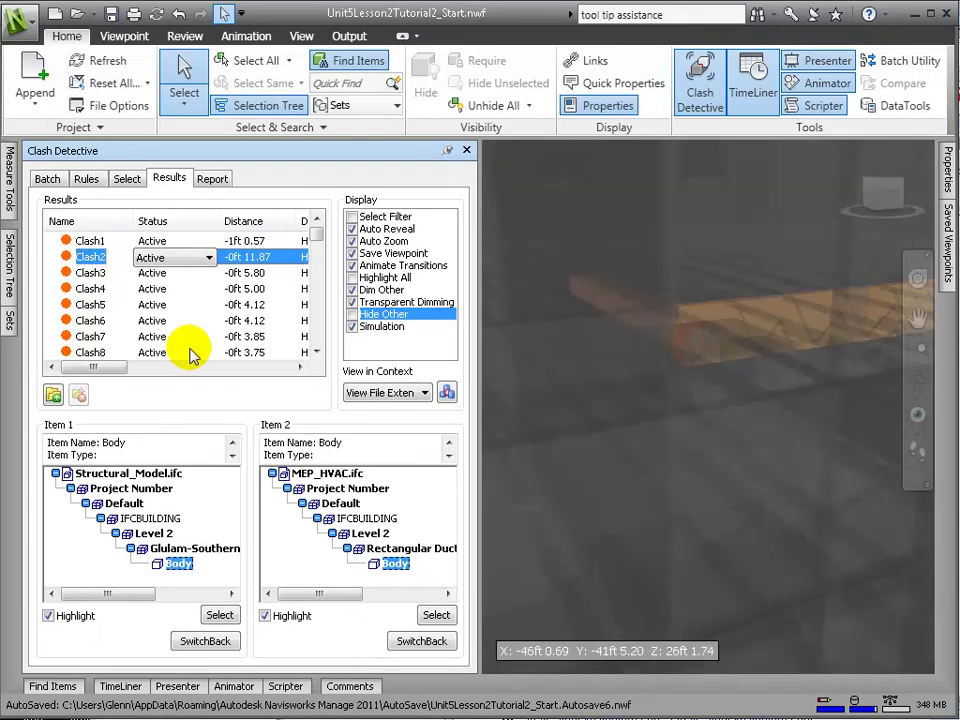
key("Down")
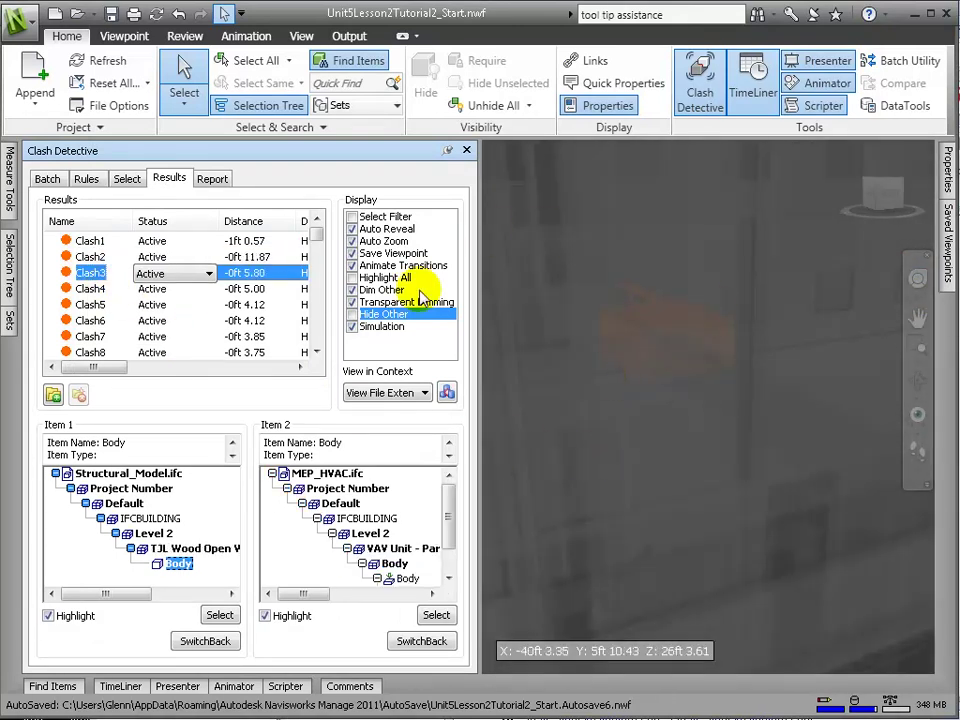
Step: Enable Hide Other for the clash display and review Clash4, Clash5, Clash12 and Clash16 in isolation
left_click(351, 314)
left_click(90, 289)
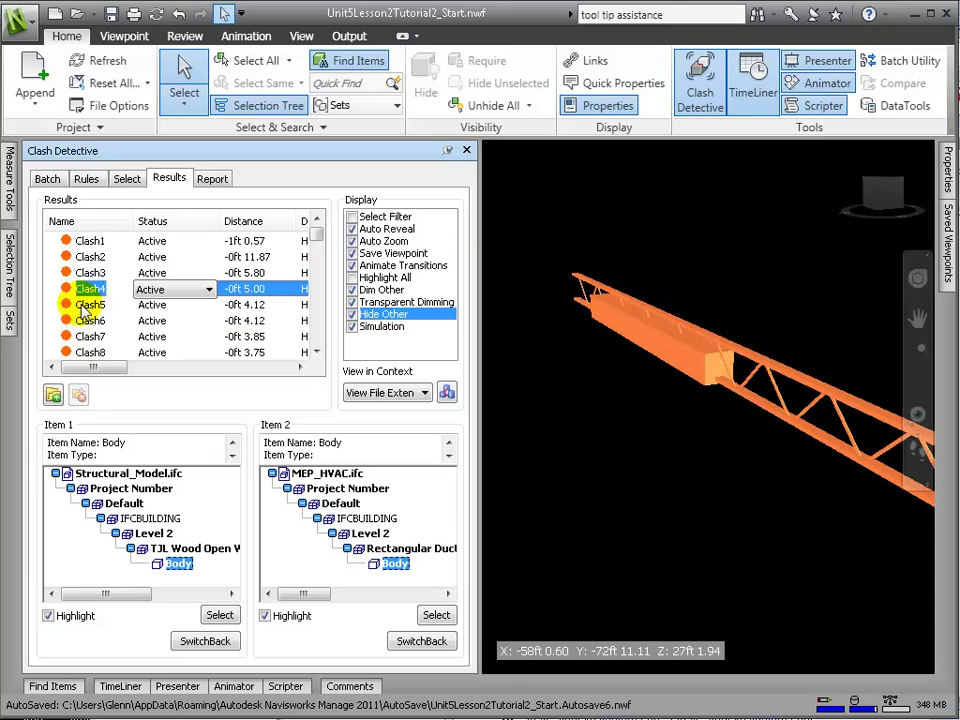
left_click(84, 306)
scroll(96, 310, "down", 3)
left_click(97, 308)
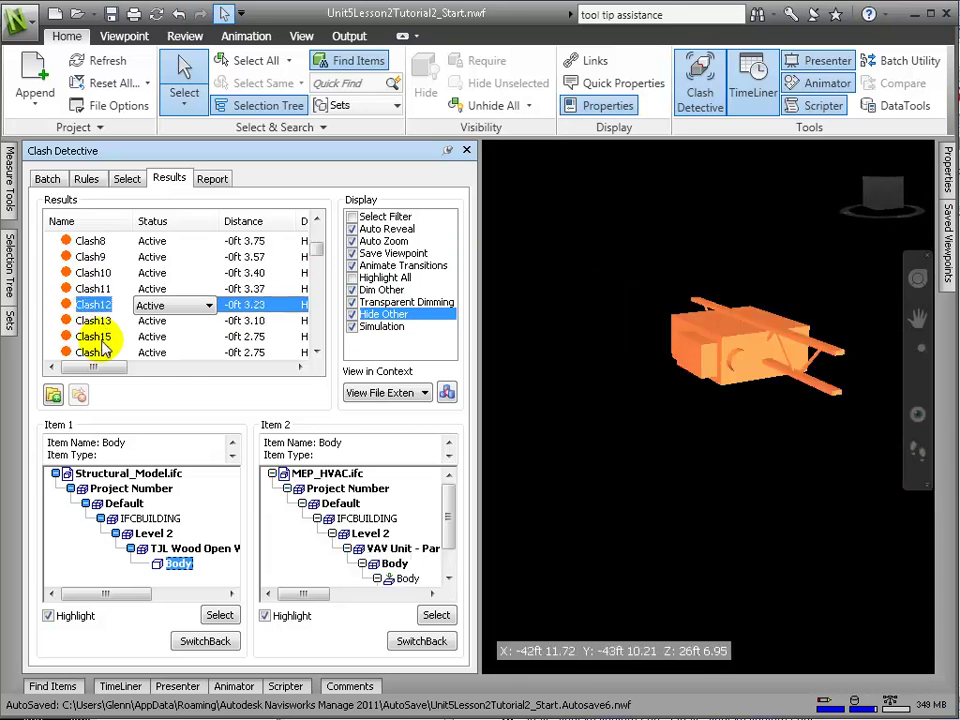
scroll(107, 338, "down", 1)
left_click(103, 338)
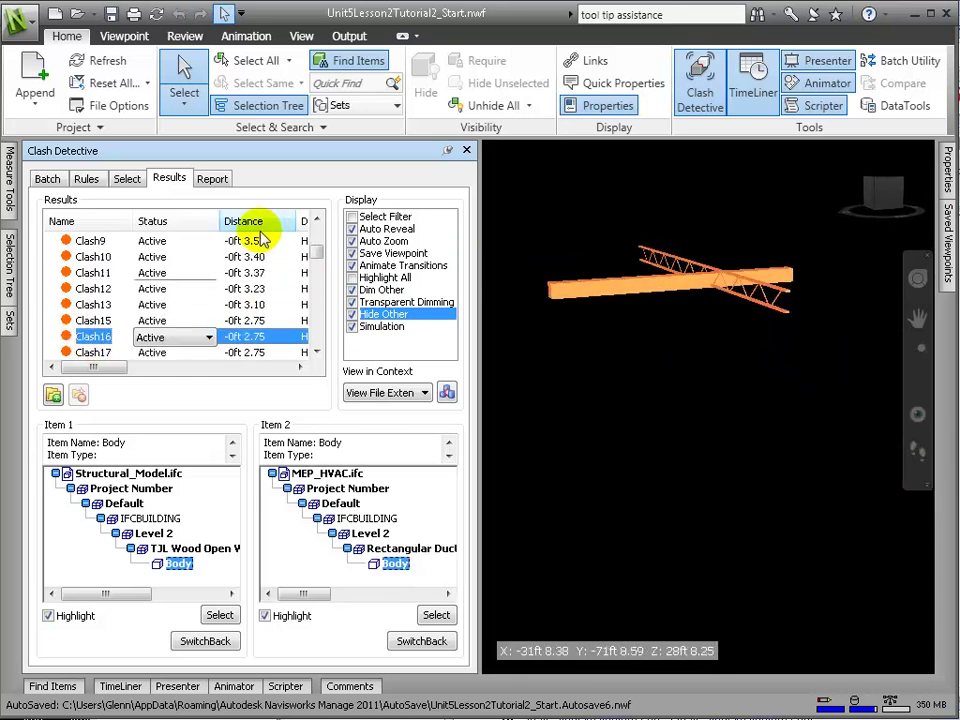
Step: View Clash1, sort the clash results by distance, and reverse the order so Clash1 heads the list again
mouse_move(316, 253)
left_mouse_down()
mouse_move(322, 346)
mouse_move(327, 243)
left_mouse_up()
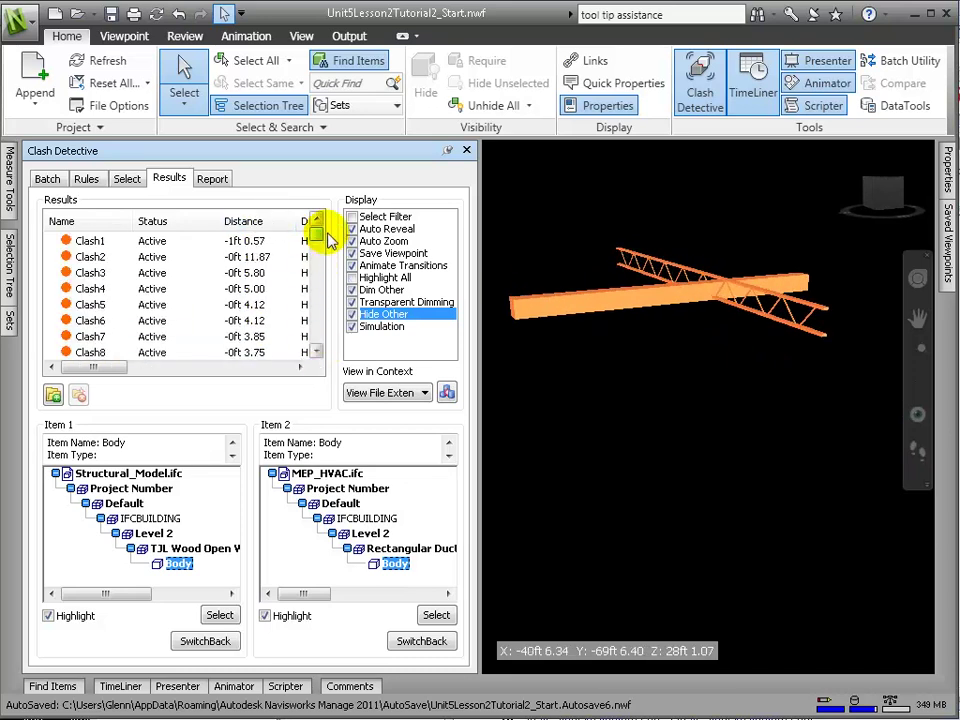
left_click(89, 241)
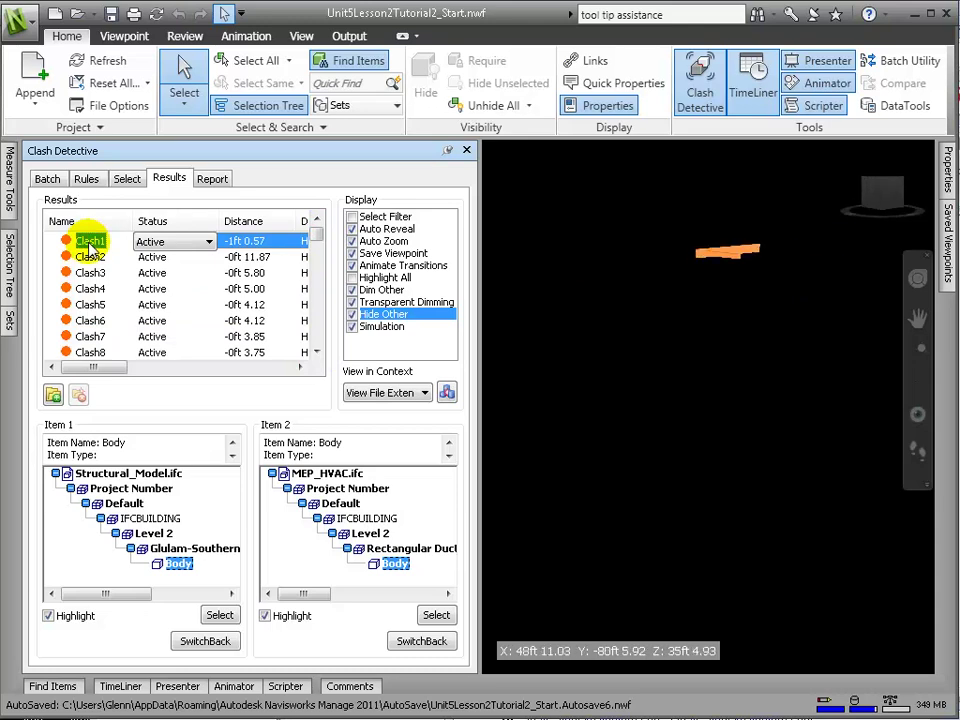
left_click(251, 221)
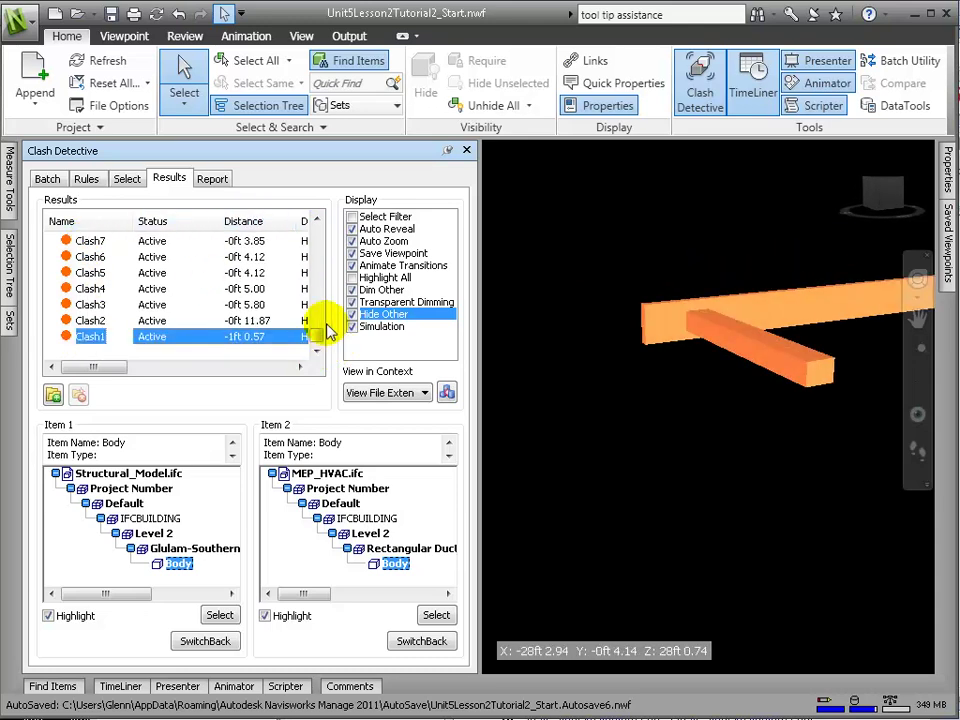
left_click_drag(316, 333, 310, 240)
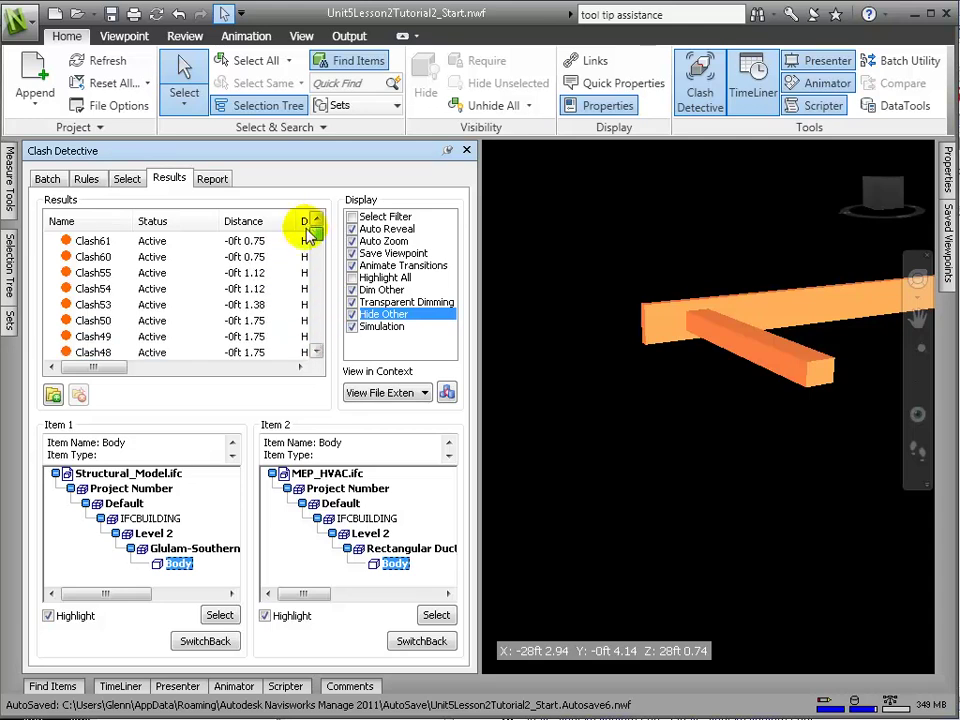
left_click(290, 222)
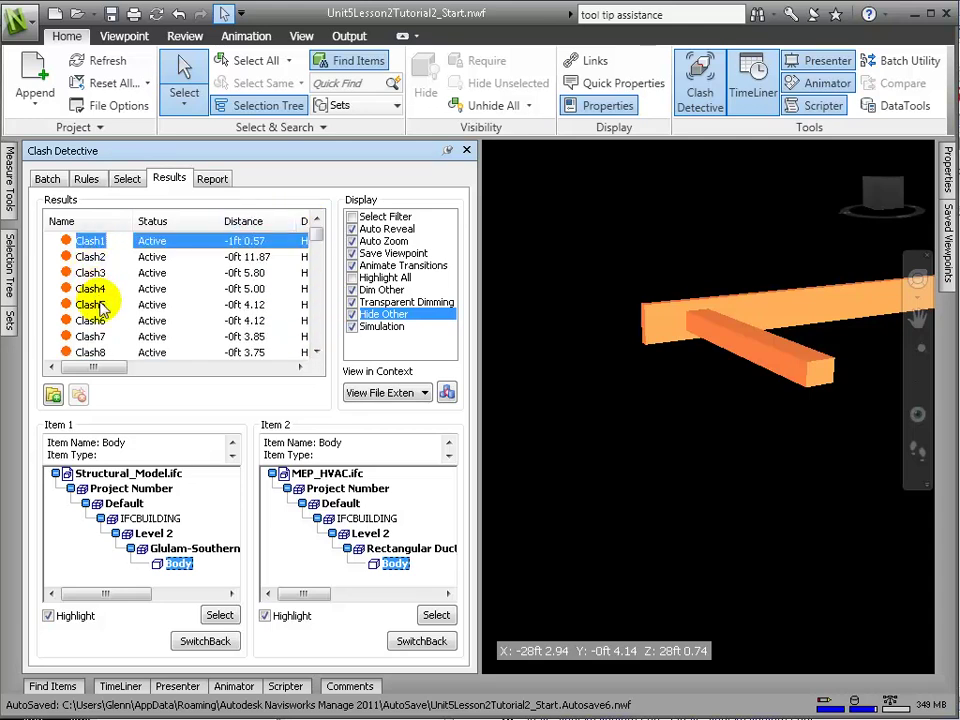
Step: Review Clash27, Clash28, Clash29, Clash31 and Clash32 in the clash results, and show the list of saved viewpoints
scroll(100, 315, "down", 7)
left_click(96, 304)
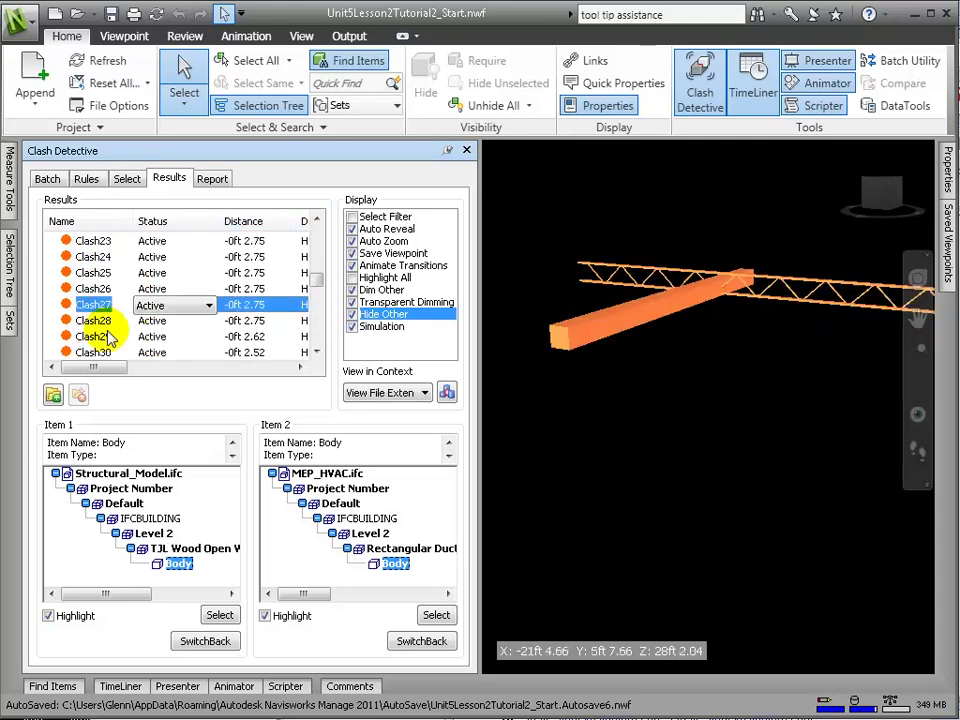
scroll(103, 337, "down", 1)
left_click(100, 273)
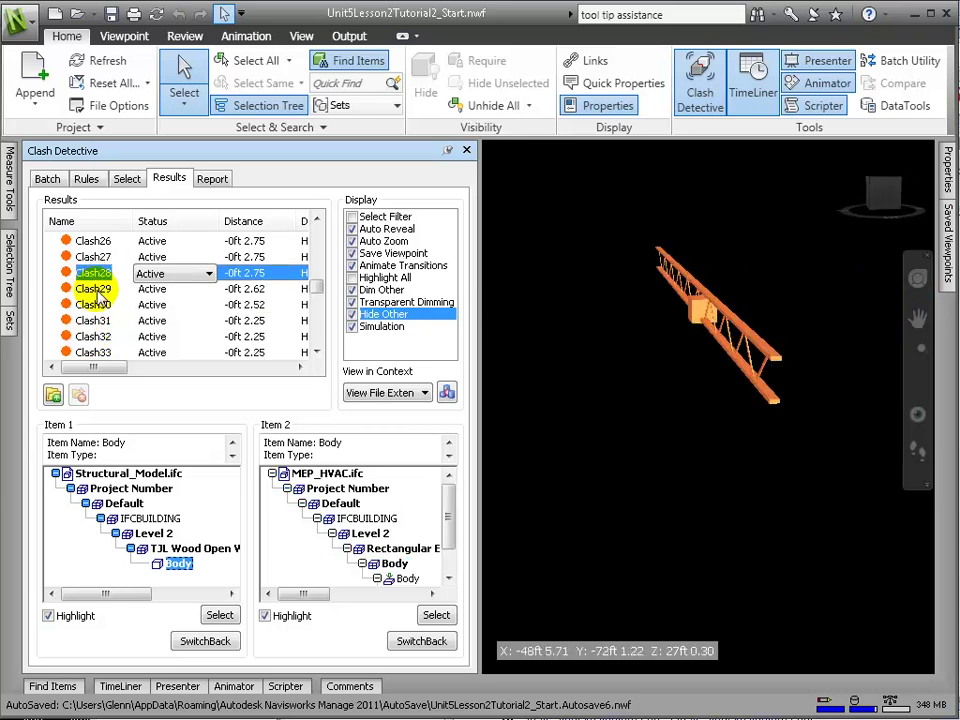
left_click(97, 289)
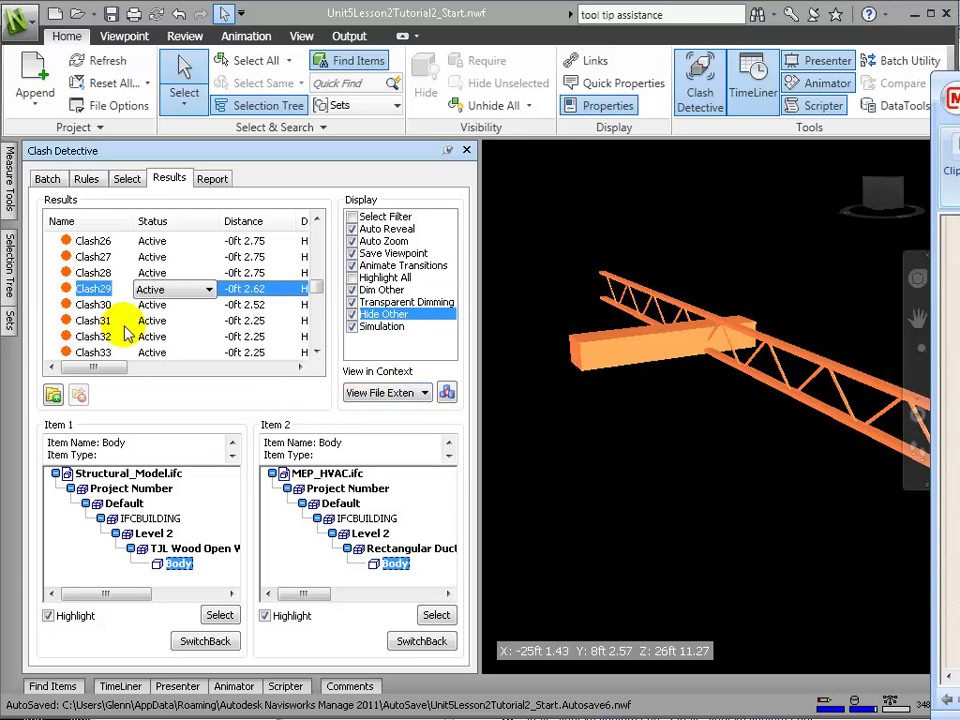
left_click(92, 321)
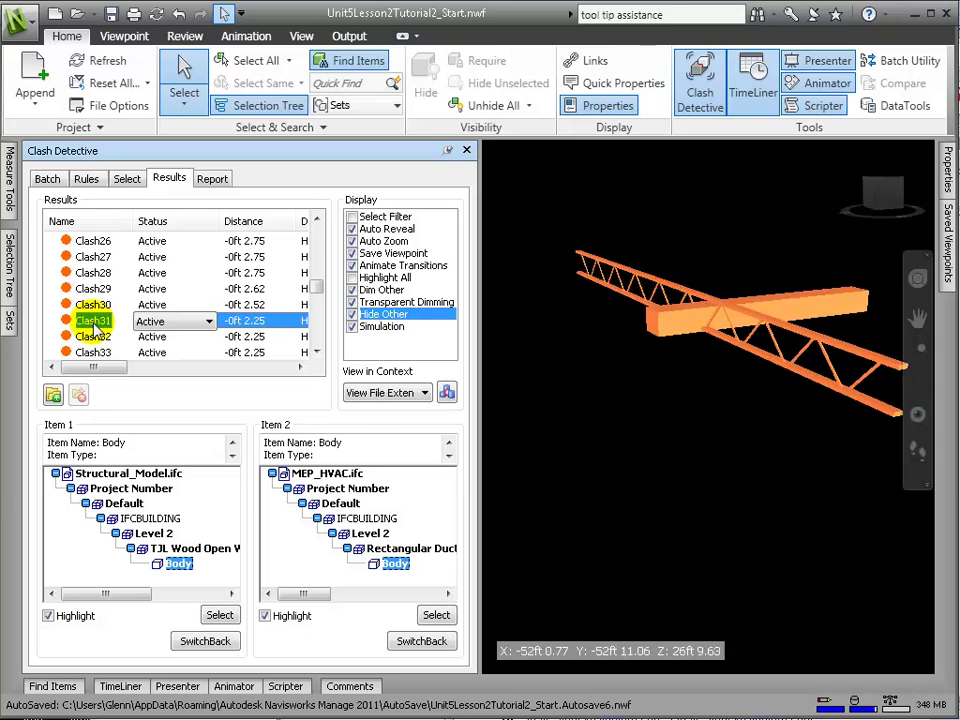
left_click(92, 337)
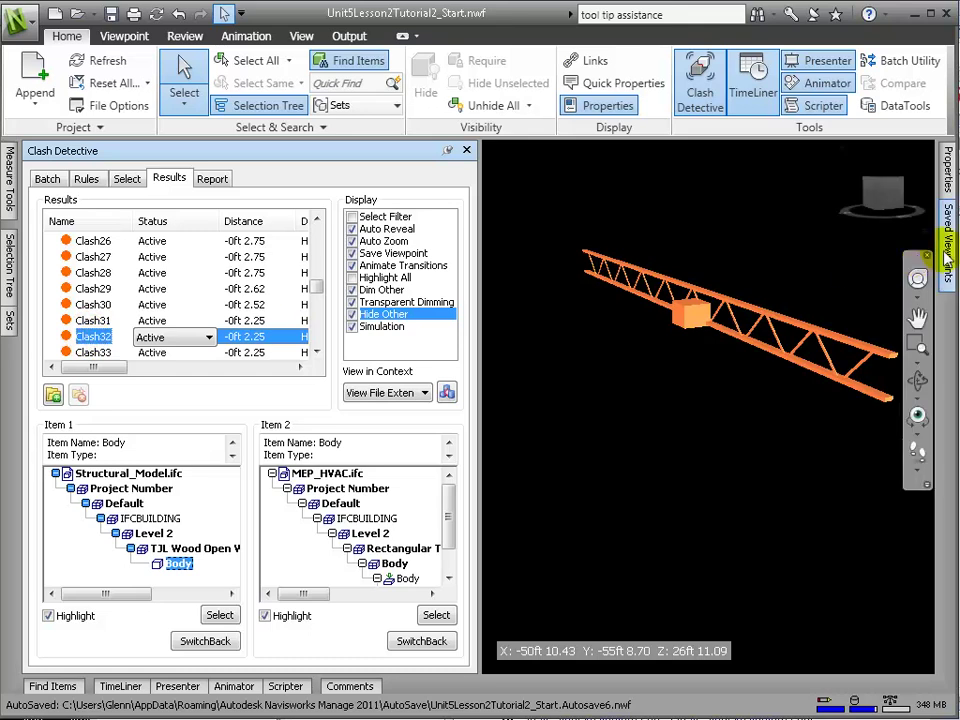
mouse_move(947, 246)
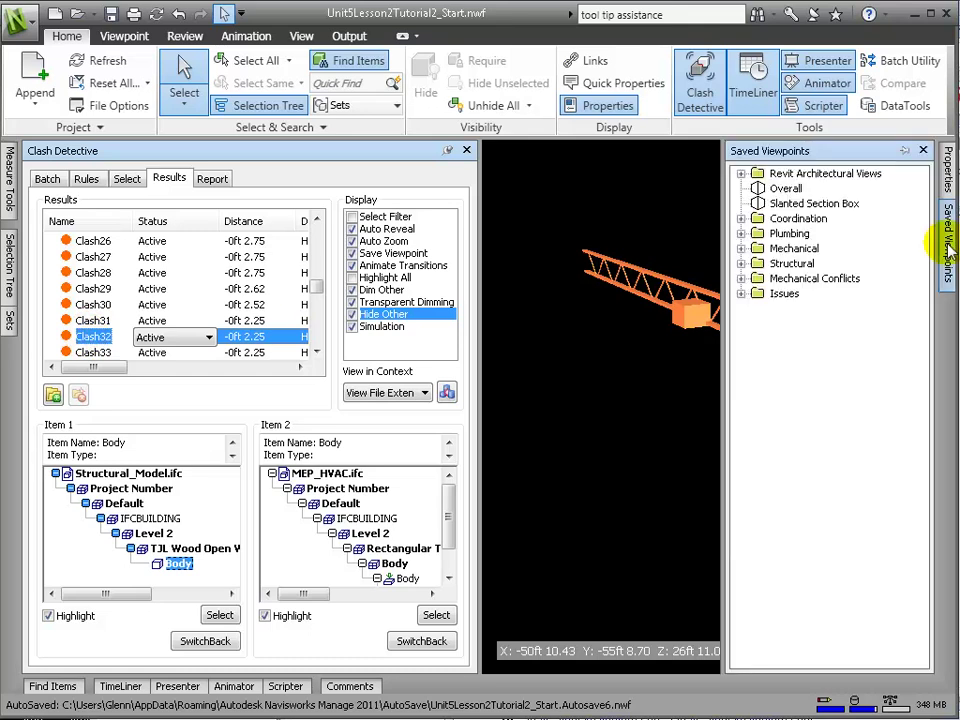
left_click(905, 150)
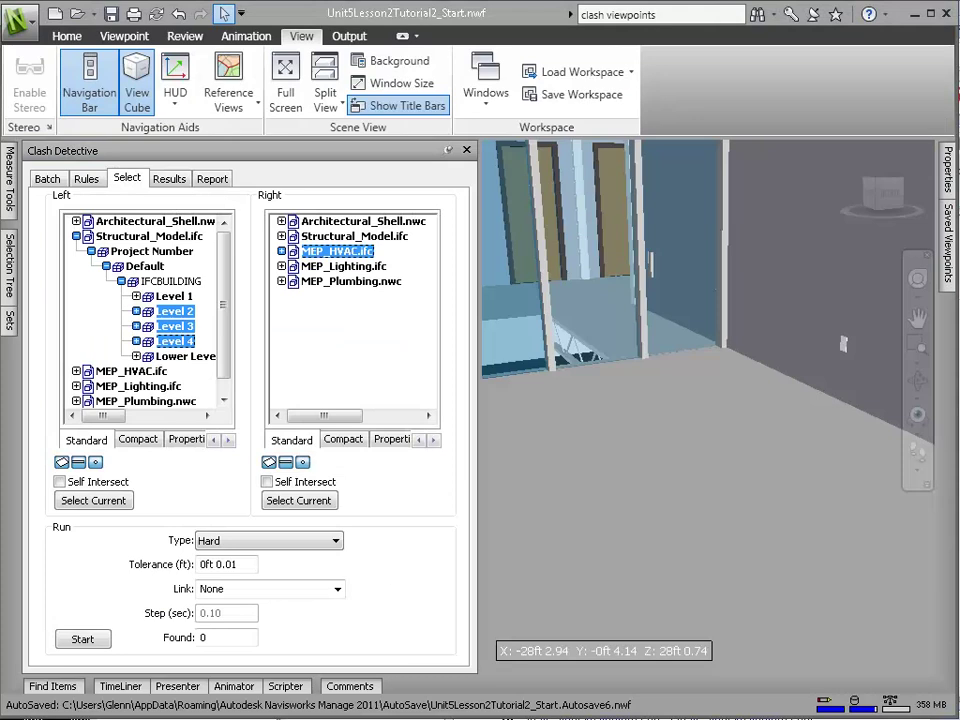
Step: Write the current test's clash report in the As viewpoints format
left_click(169, 178)
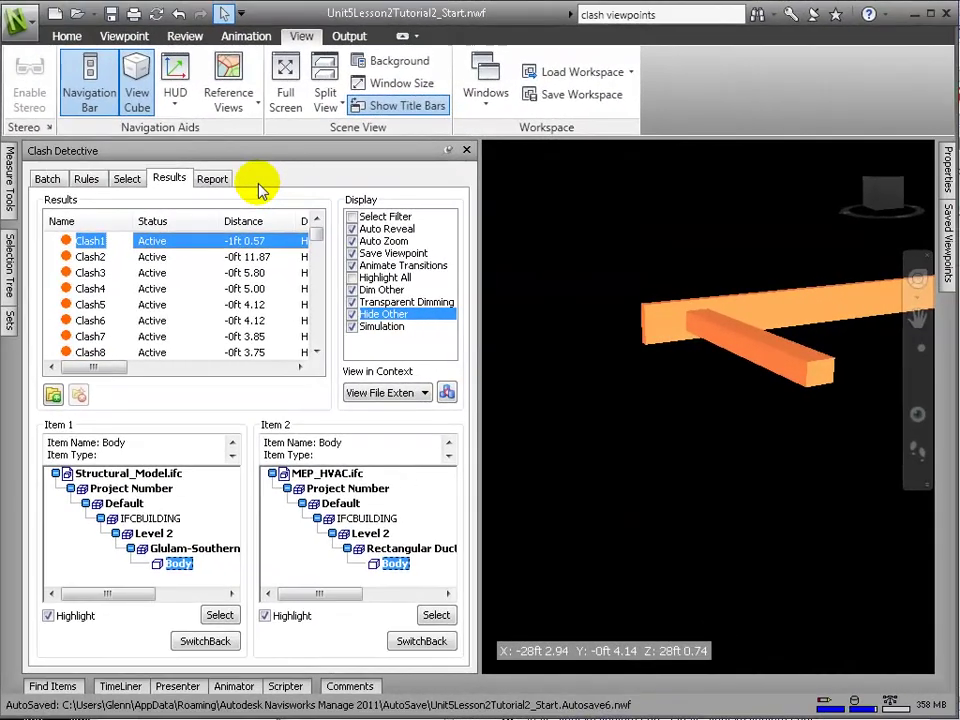
left_click(600, 169)
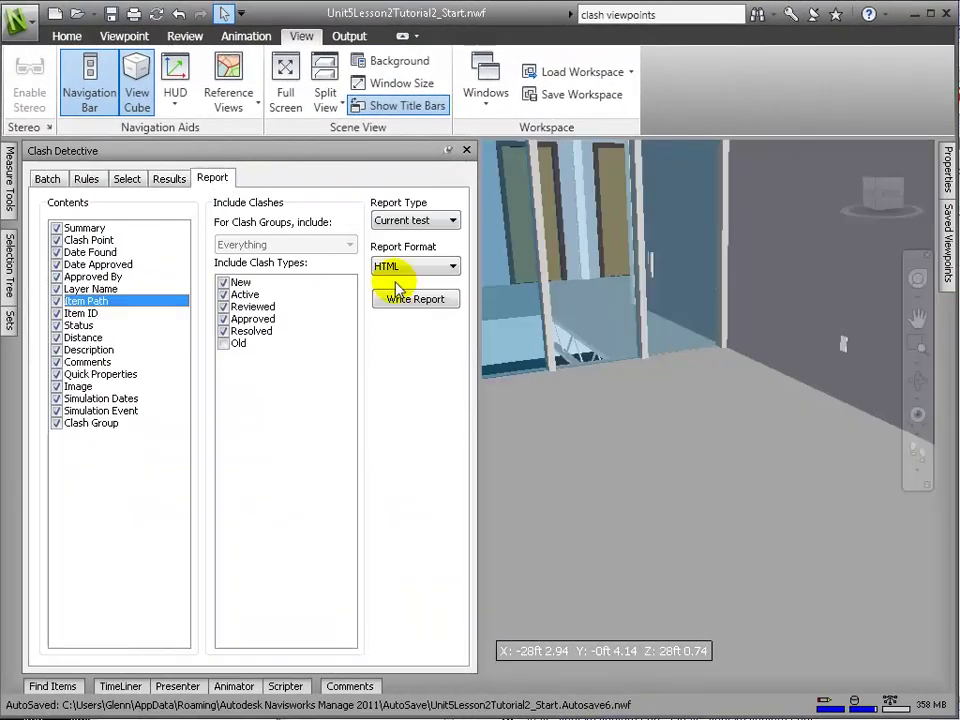
left_click(440, 266)
left_click(411, 320)
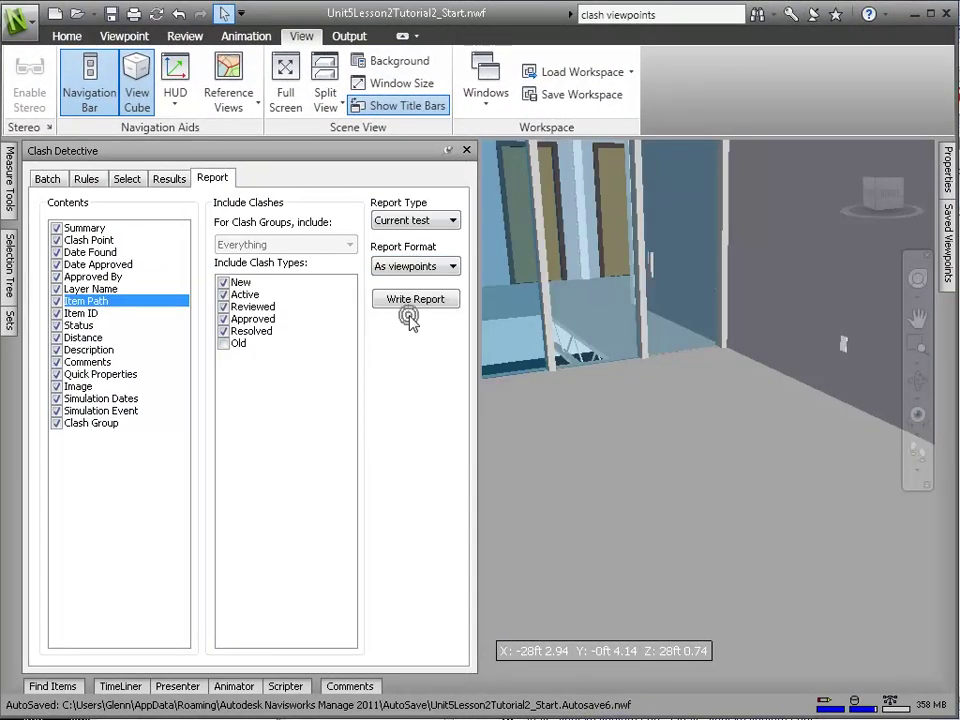
left_click(411, 300)
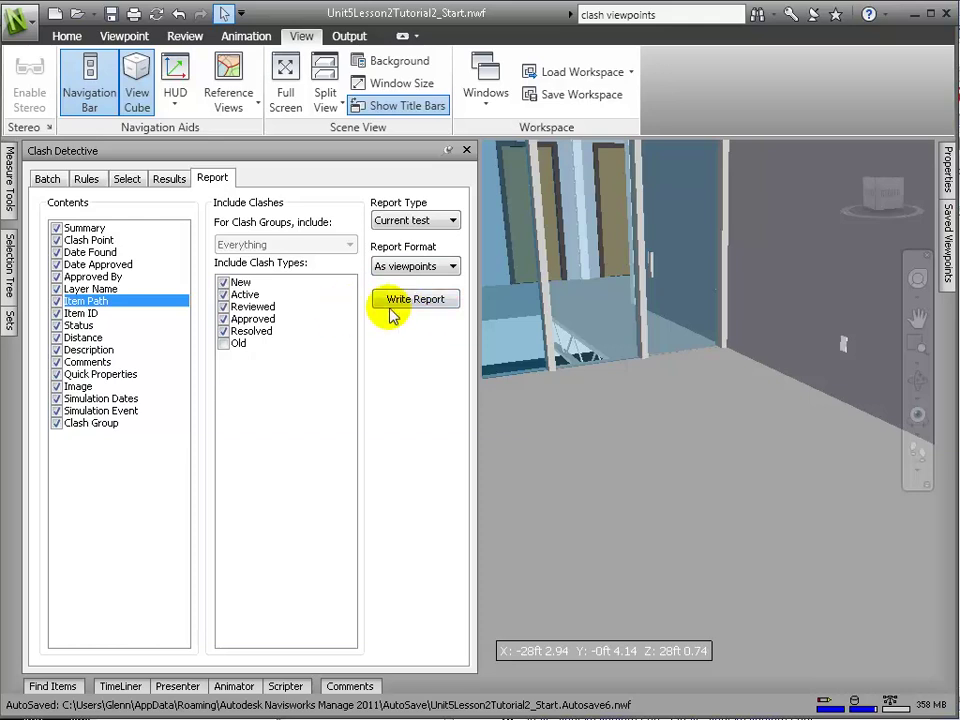
Step: Expand the Test 2 folder in the saved viewpoints and inspect its Clash1 and Clash2 viewpoints
left_click(946, 238)
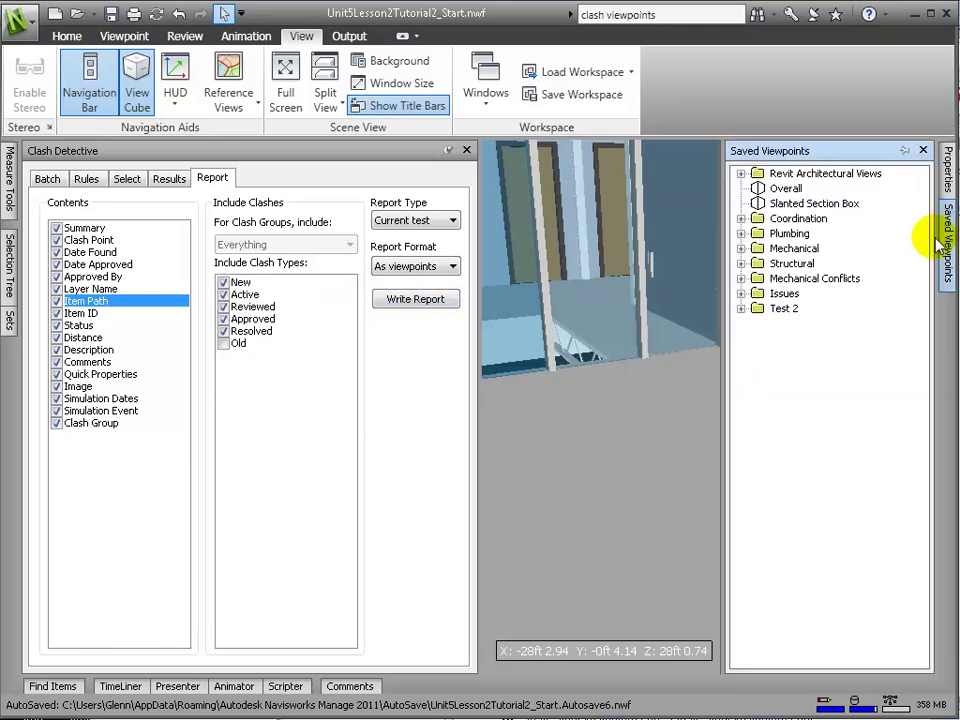
left_click(741, 308)
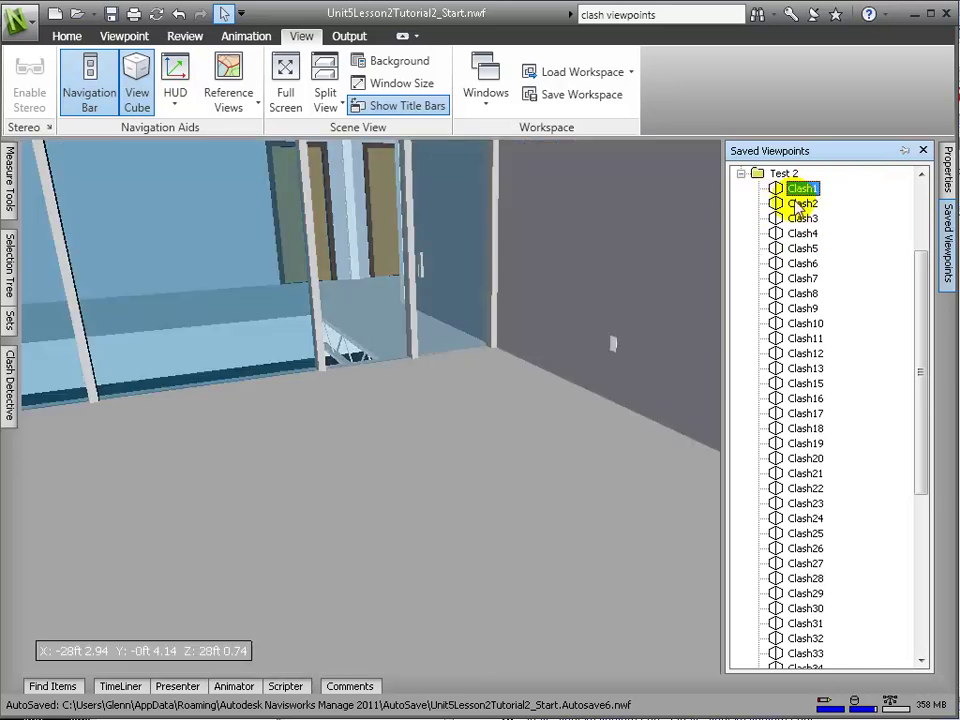
left_click(802, 204)
left_click(802, 189)
Step: Return to the clash results and step through Clash1, Clash2 and Clash3 in the model view
mouse_move(8, 385)
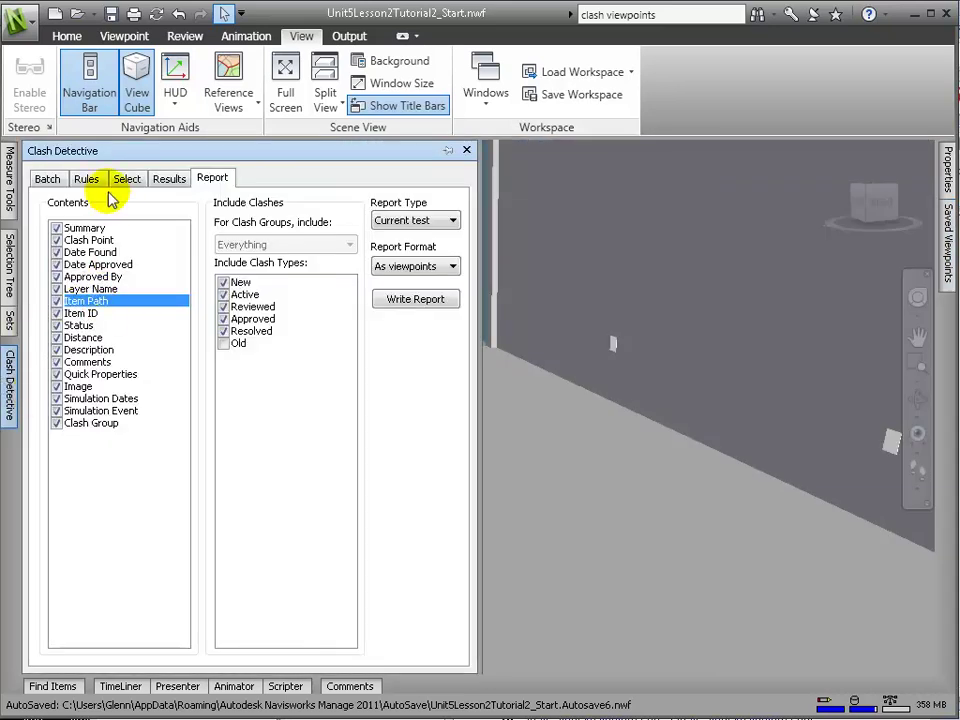
left_click(163, 180)
left_click(90, 241)
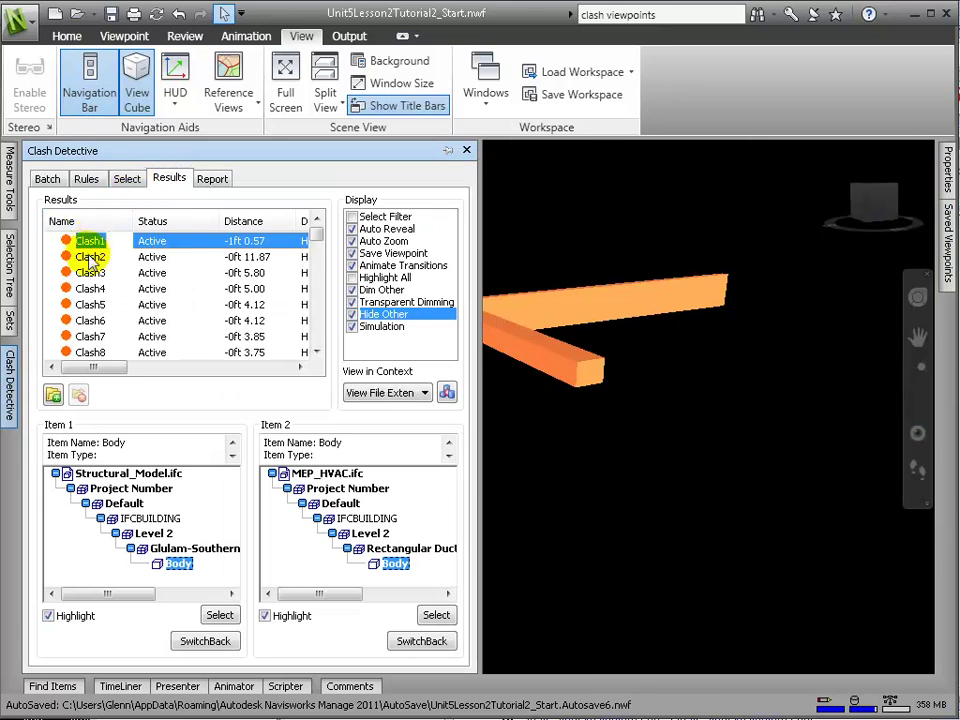
left_click(89, 257)
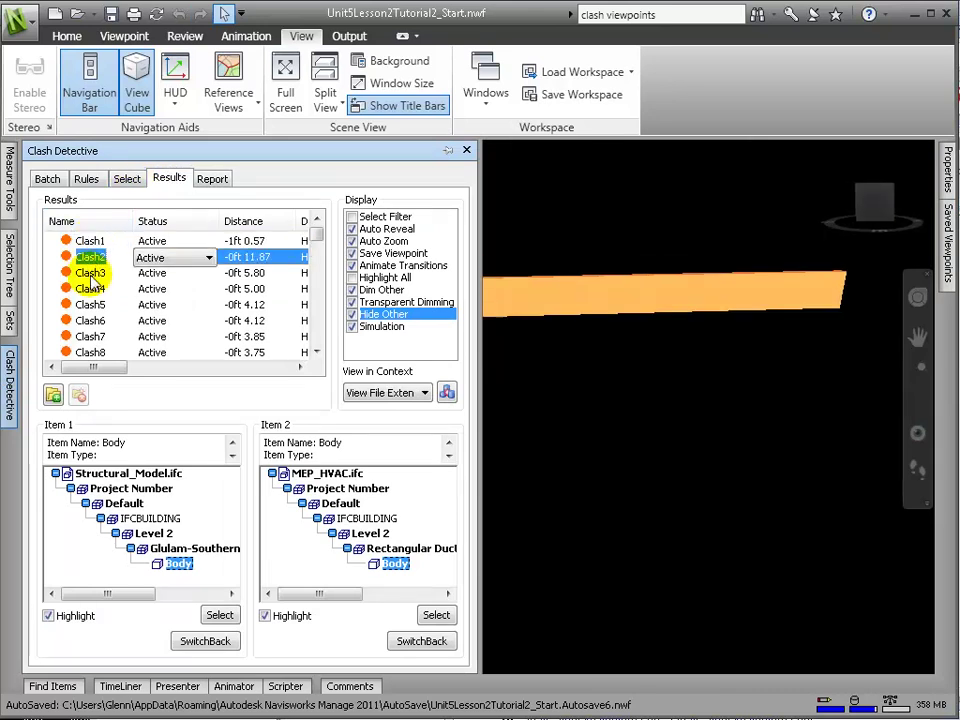
left_click(89, 273)
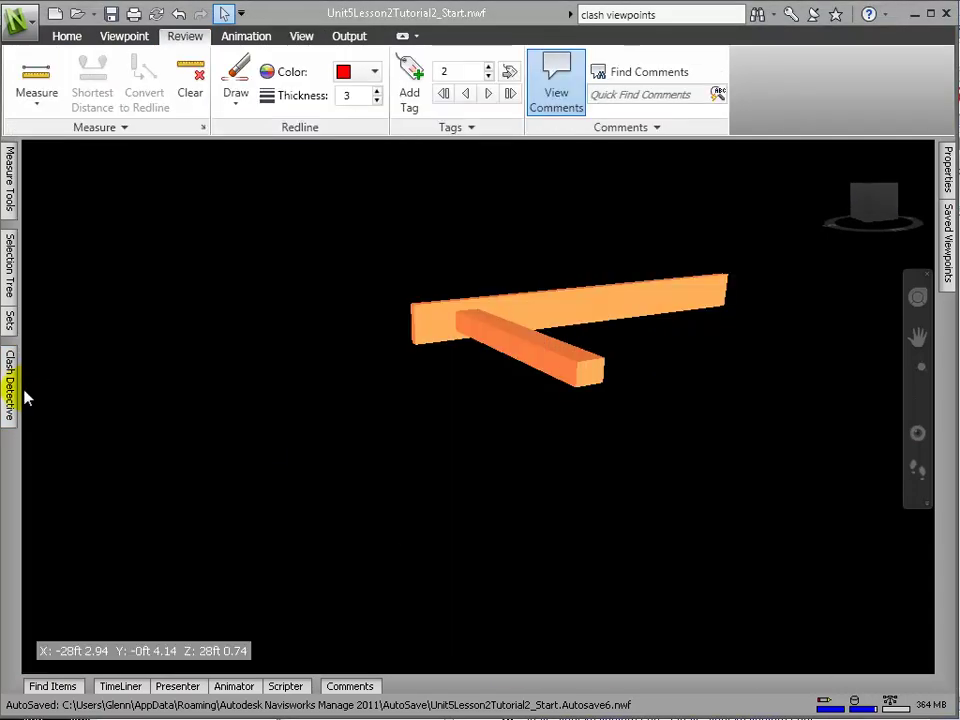
left_click(9, 385)
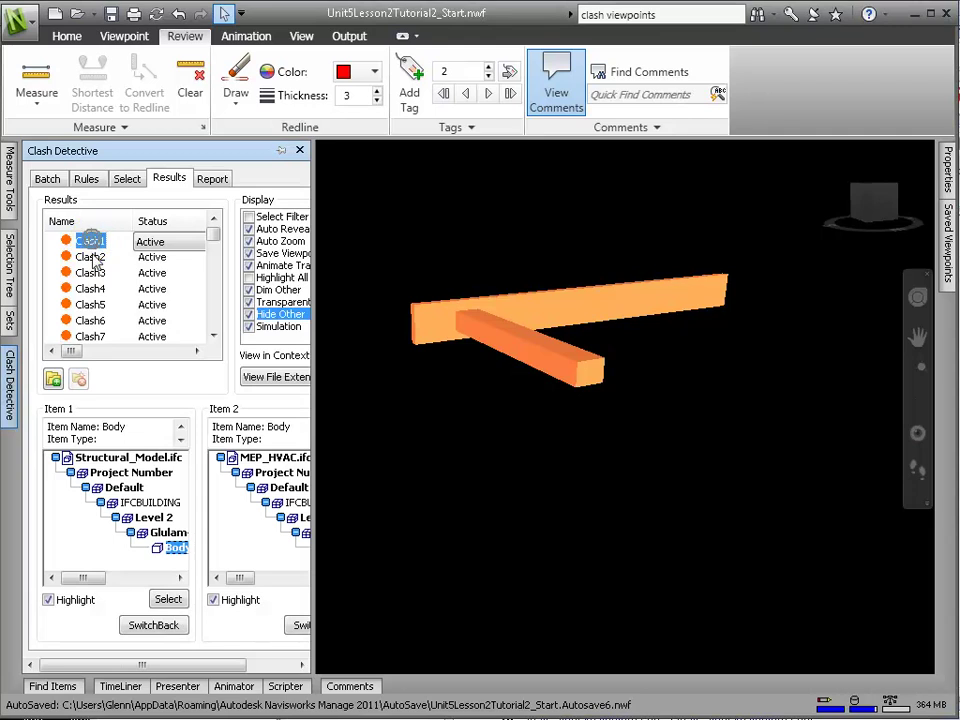
left_click(90, 257)
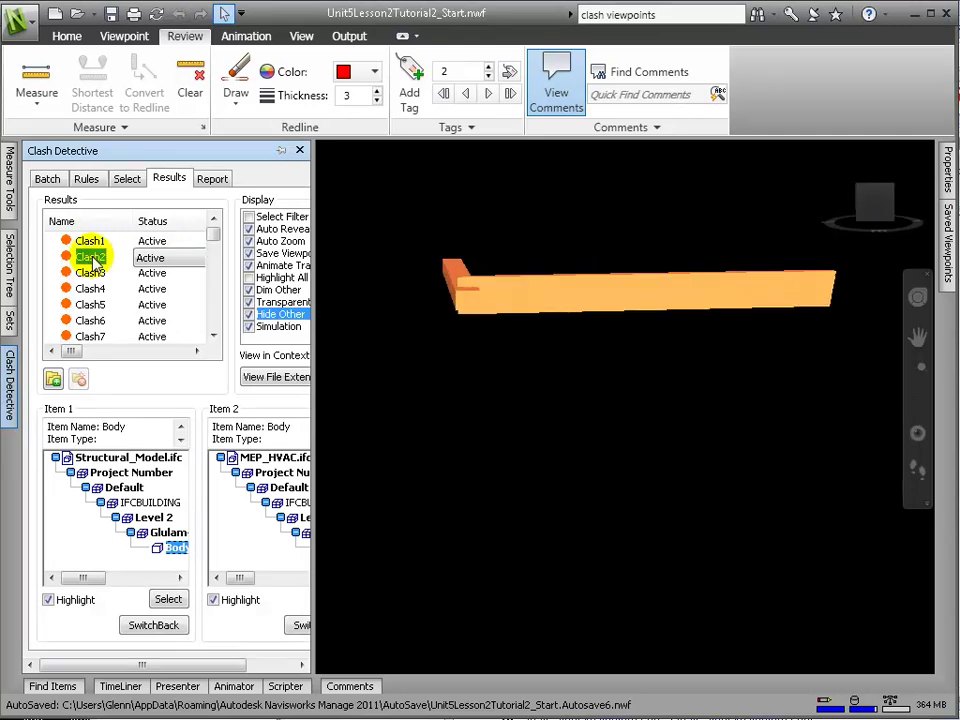
left_click(97, 279)
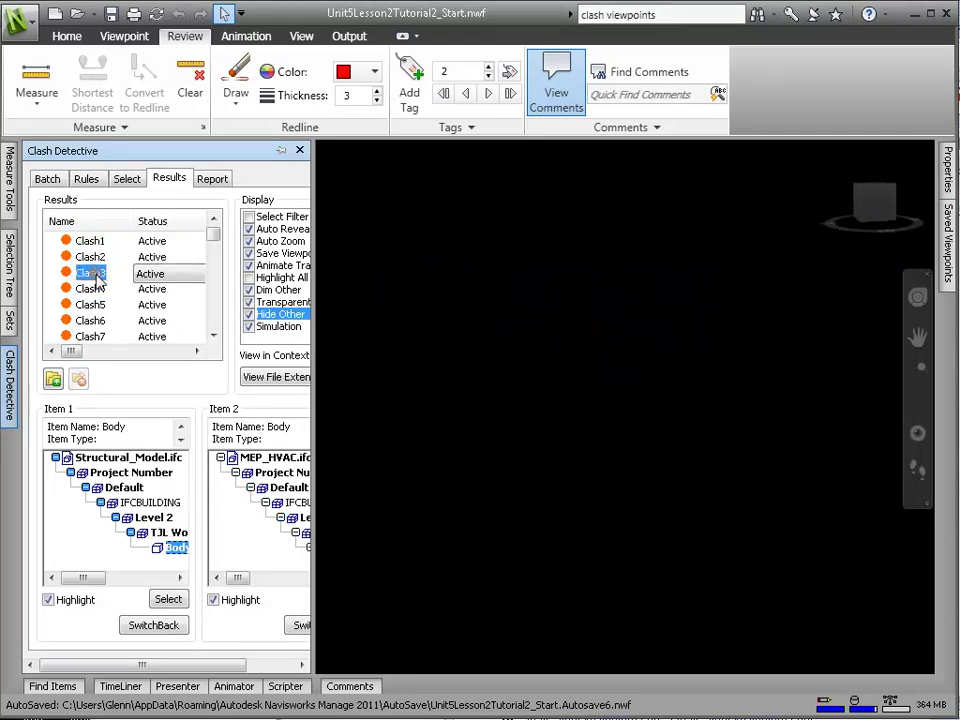
Step: Tag the duct in Clash6 with a blank comment of status New, and view Clash7
left_click(90, 321)
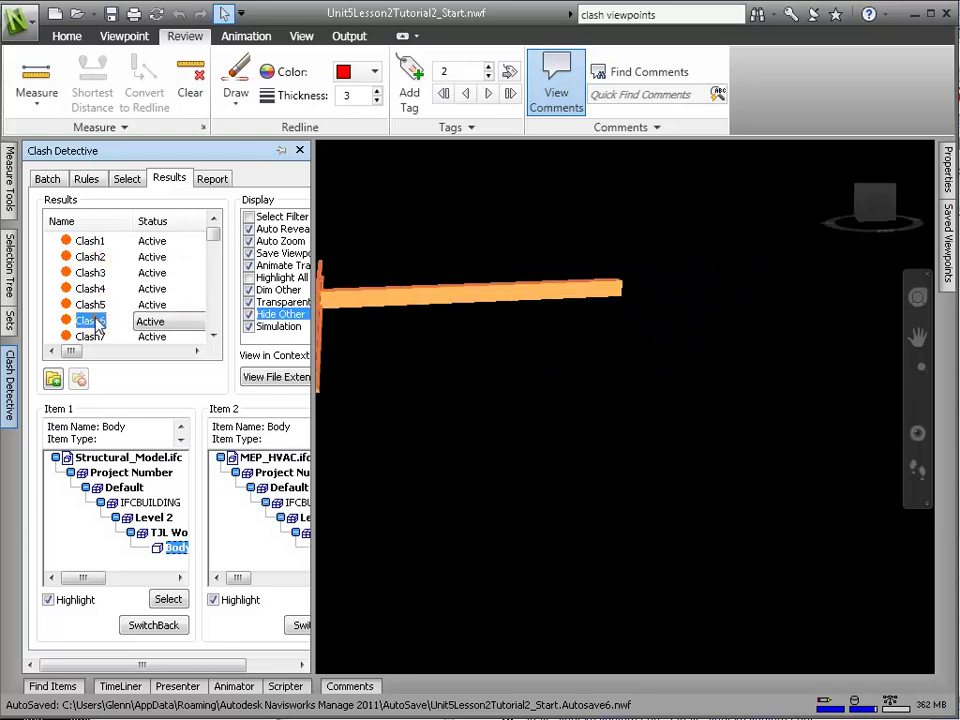
left_click(410, 78)
left_click(546, 289)
left_click(710, 229)
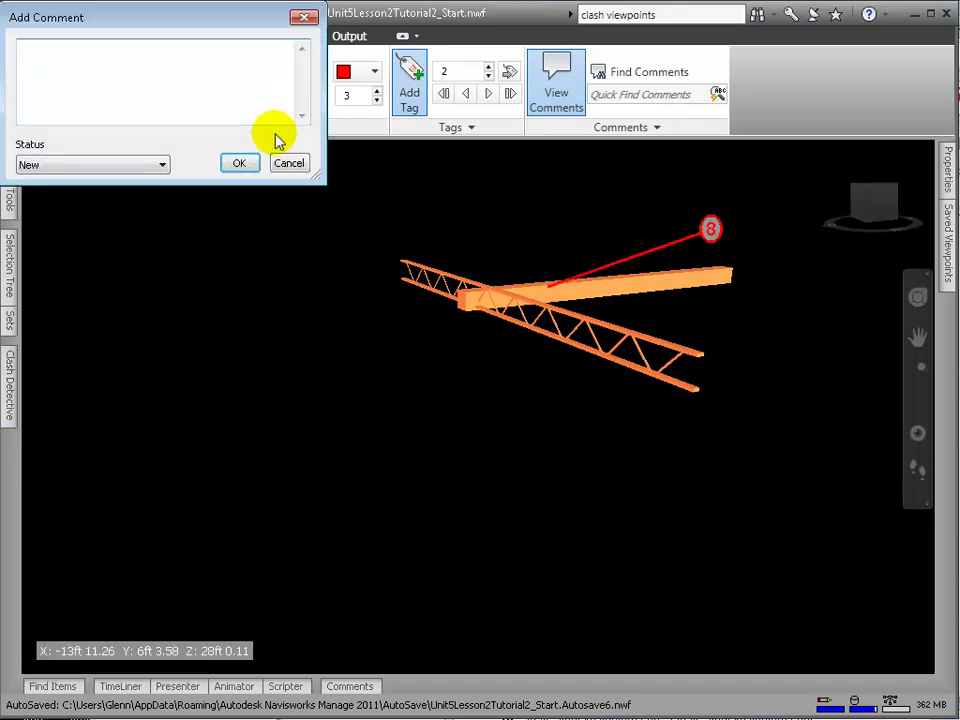
left_click(238, 164)
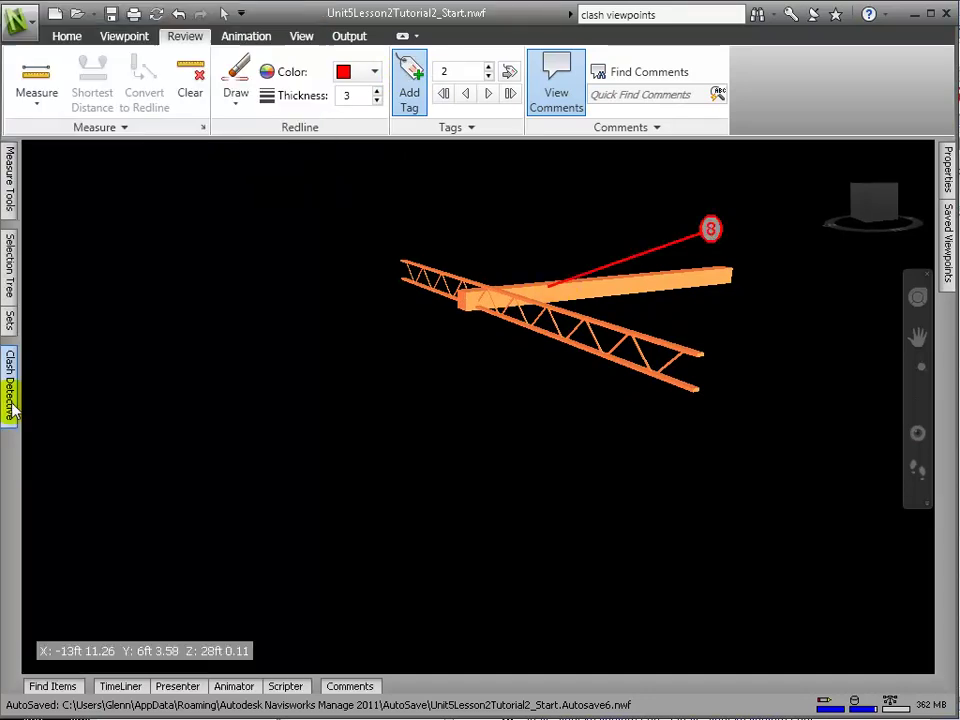
left_click(9, 390)
left_click(90, 323)
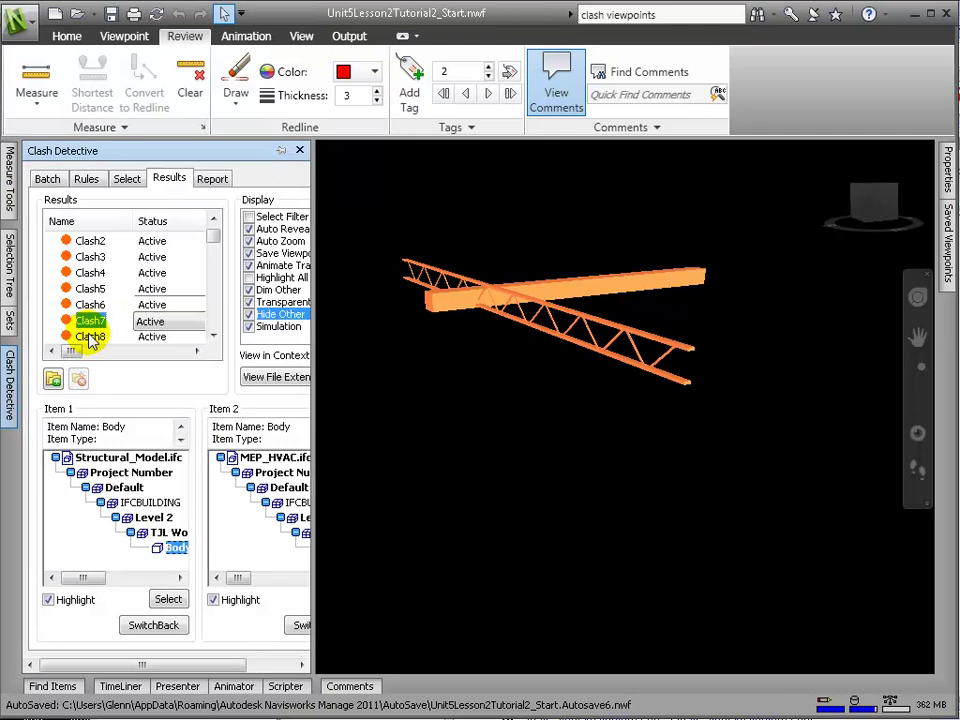
Step: Tag the duct of Clash5 where it meets the truss, with the comment "ooops." and status New
left_click(96, 306)
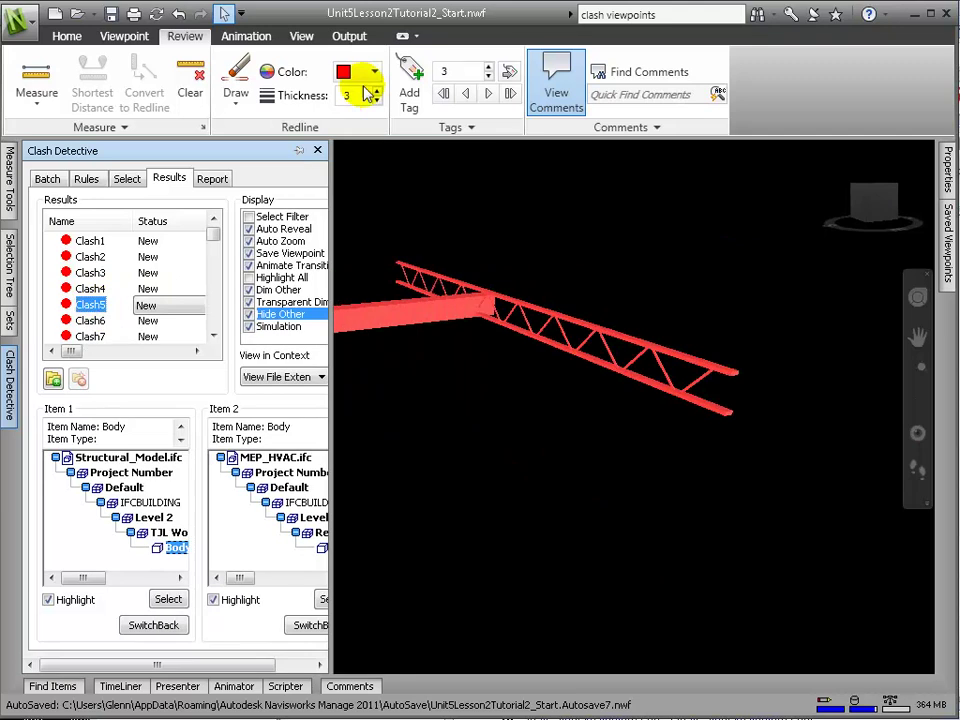
left_click(409, 85)
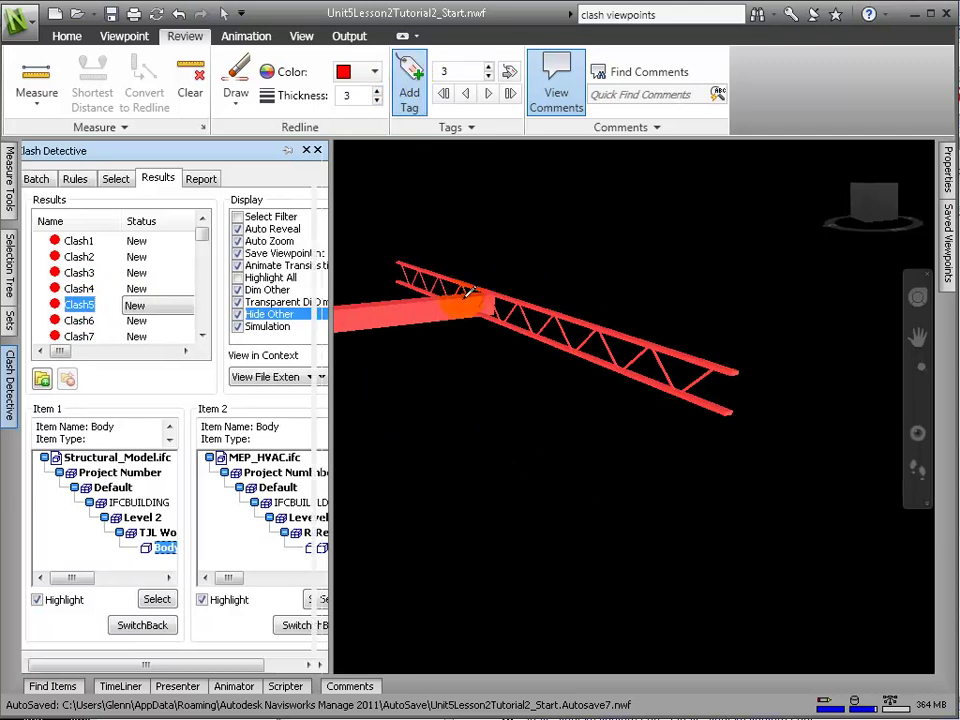
left_click(657, 265)
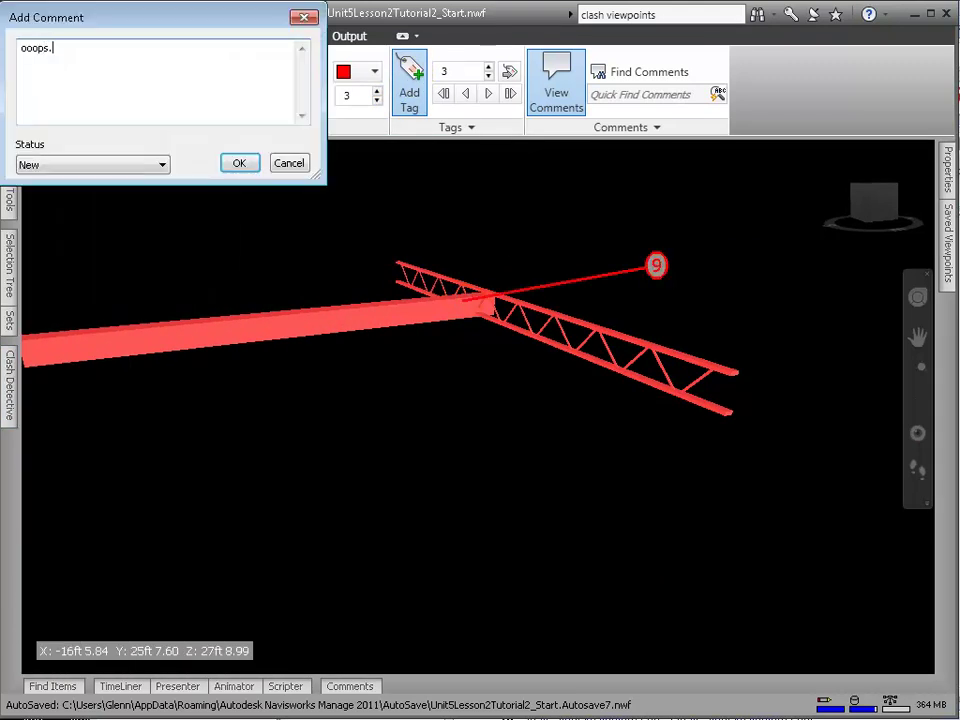
left_click(289, 160)
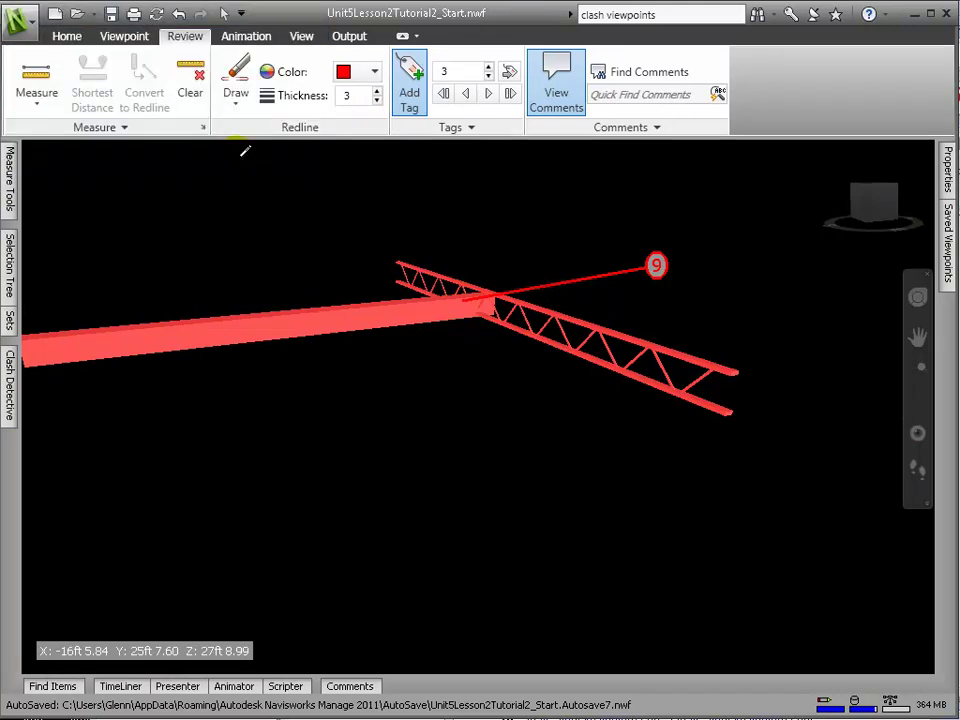
Step: Write the current test's clash report as HTML to the Desktop, named "Clash Test Wood Framing Against HVAC"
mouse_move(13, 410)
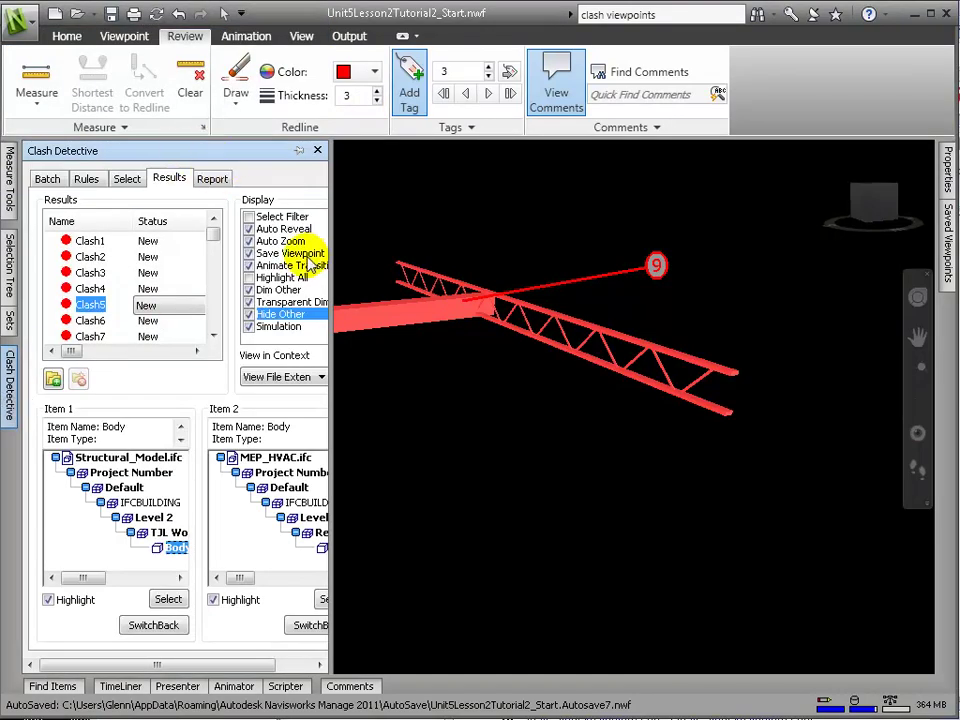
left_click(212, 178)
left_click(370, 266)
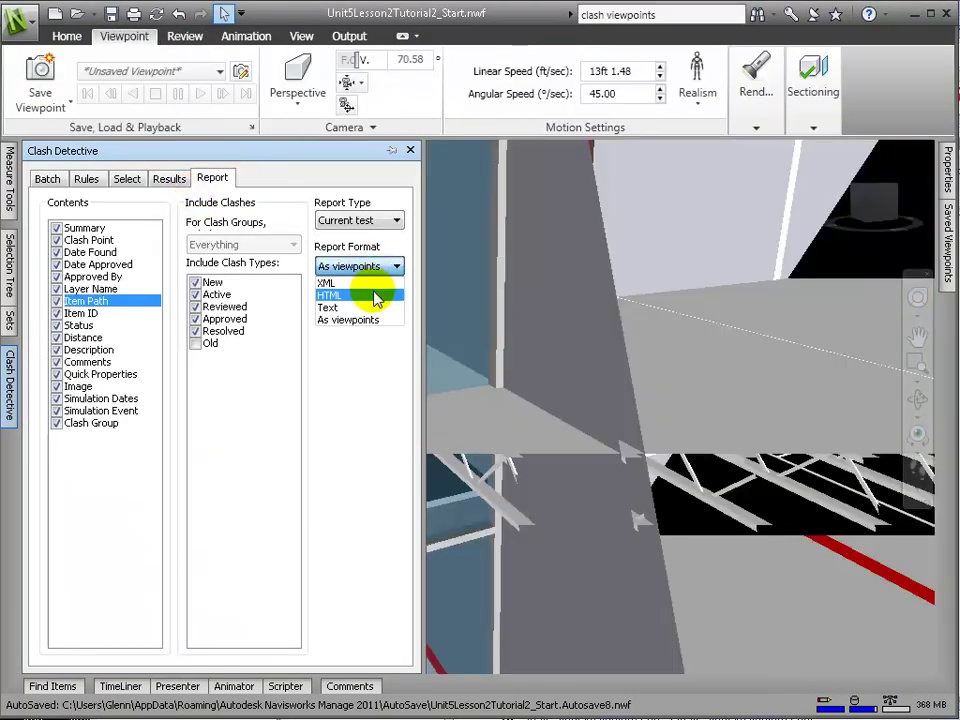
left_click(376, 298)
left_click(365, 299)
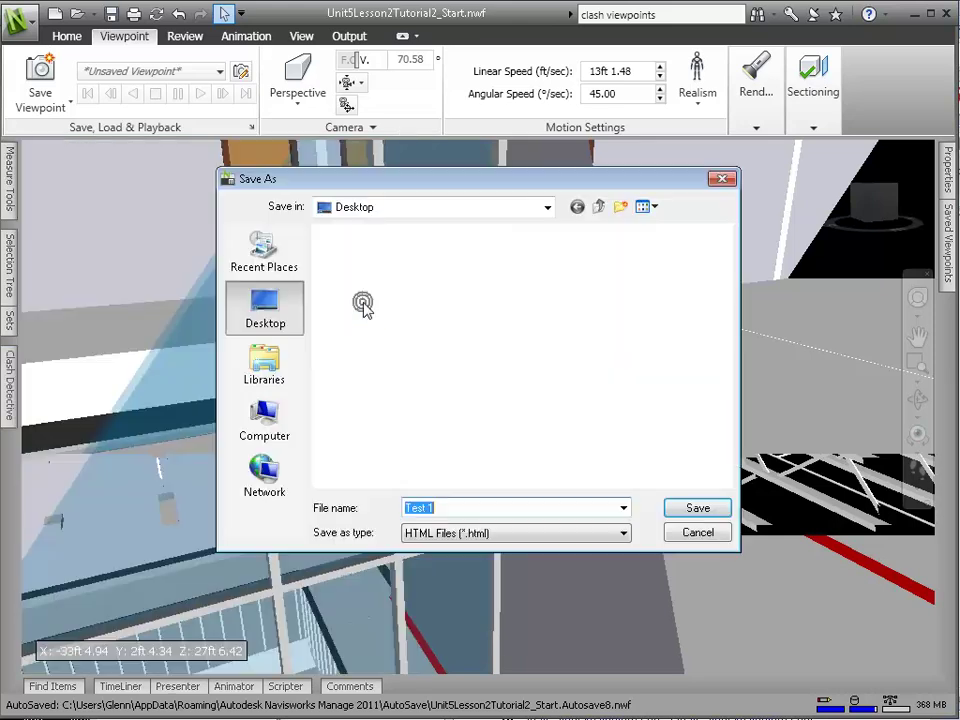
type("Clash Test Wood Framing Against HVAC")
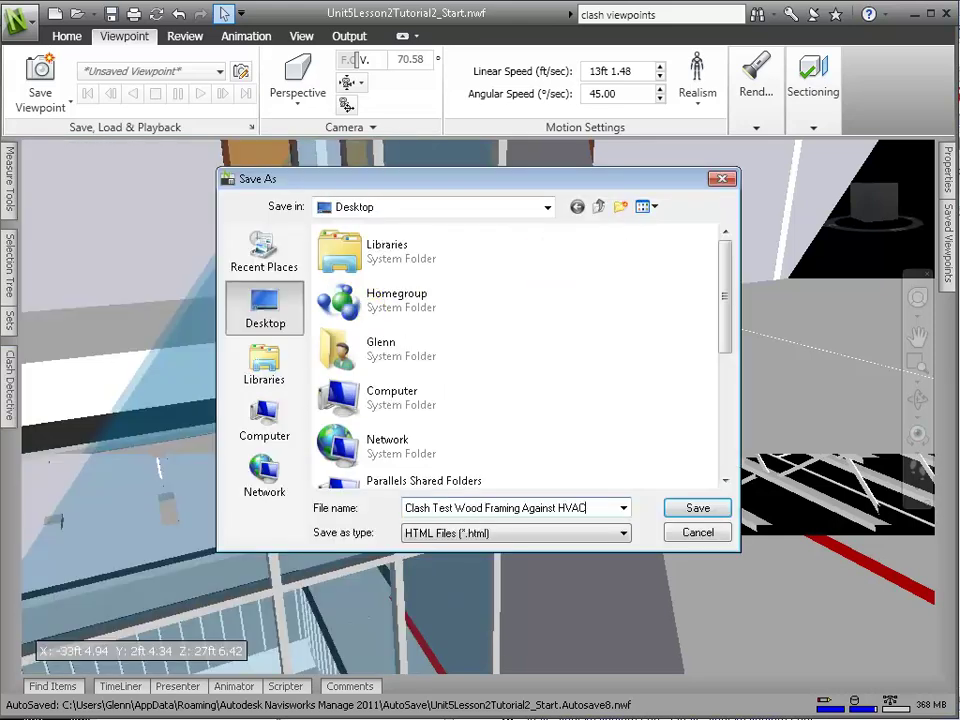
left_click(697, 510)
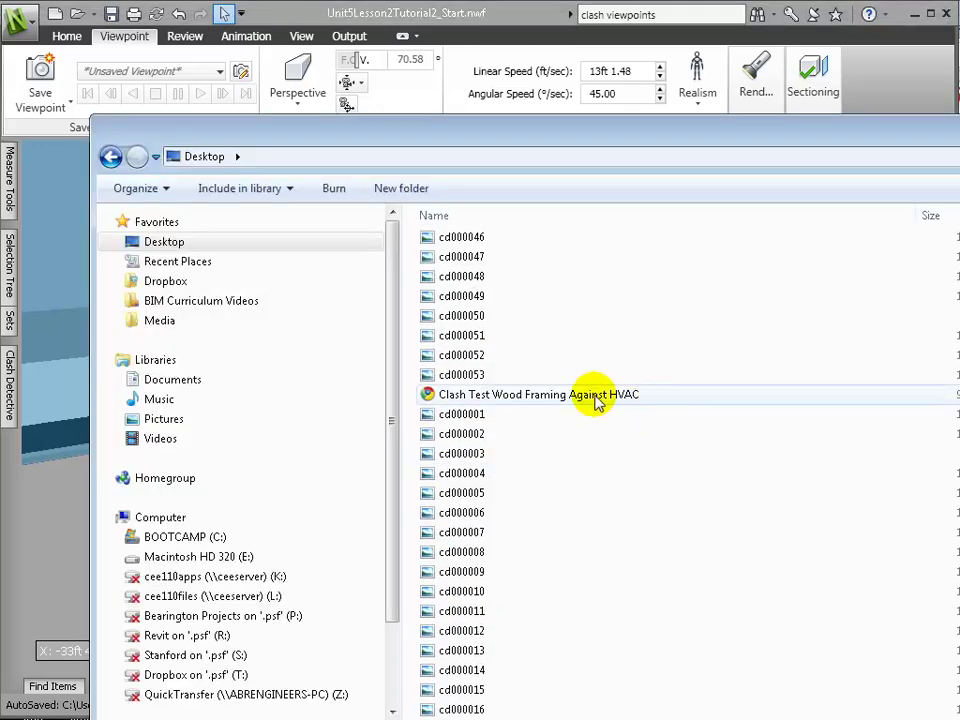
Step: Open the "Clash Test Wood Framing Against HVAC" report from the Desktop in the browser and look through its clash entries
left_click(596, 398)
double_click(596, 398)
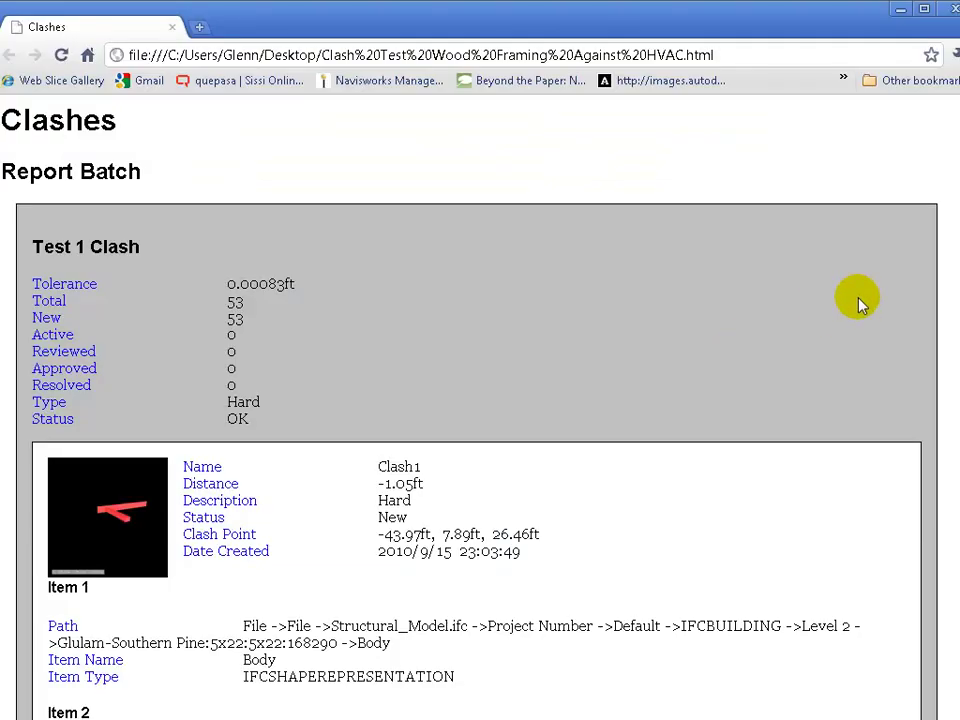
scroll(480, 400, "down", 5)
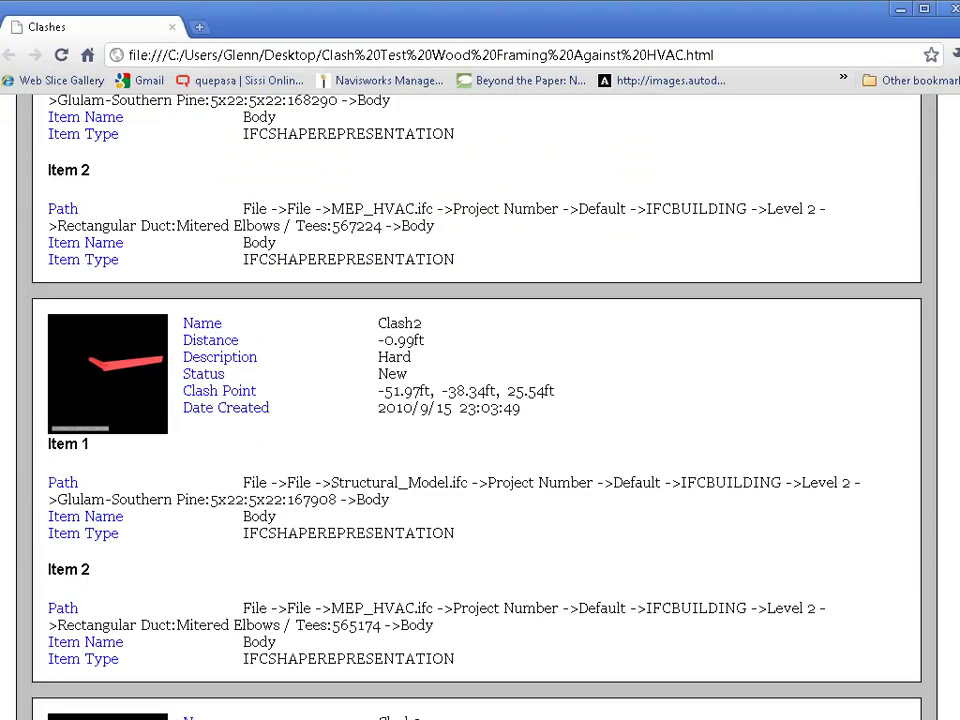
Step: Read on through the report's clash entries from Clash2 to Clash9, including the comment attached to Clash5
scroll(480, 400, "down", 9)
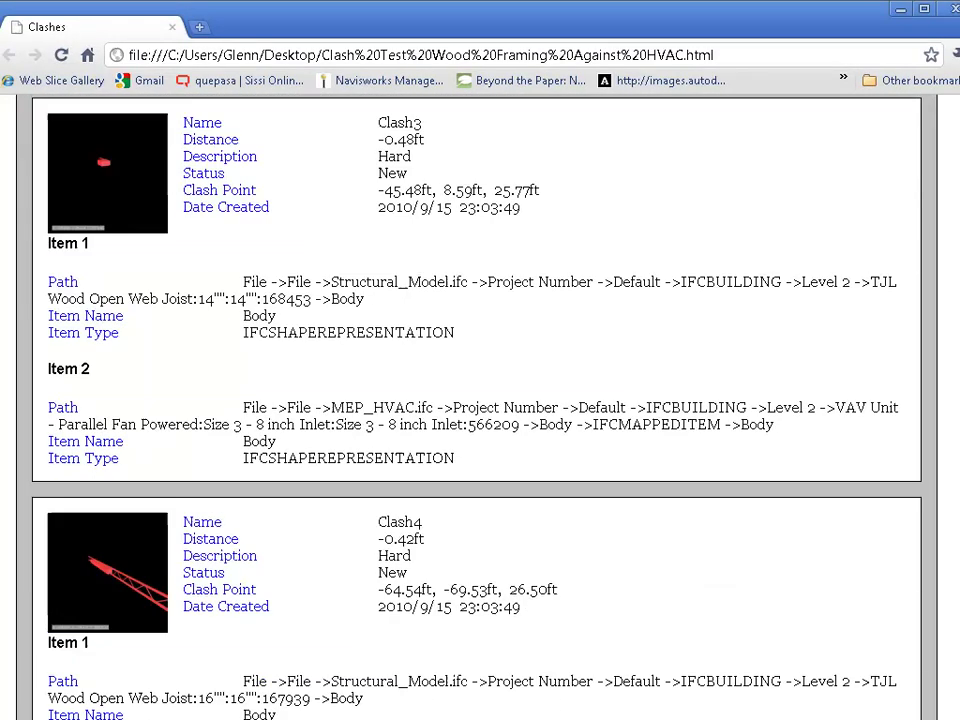
scroll(480, 400, "down", 9)
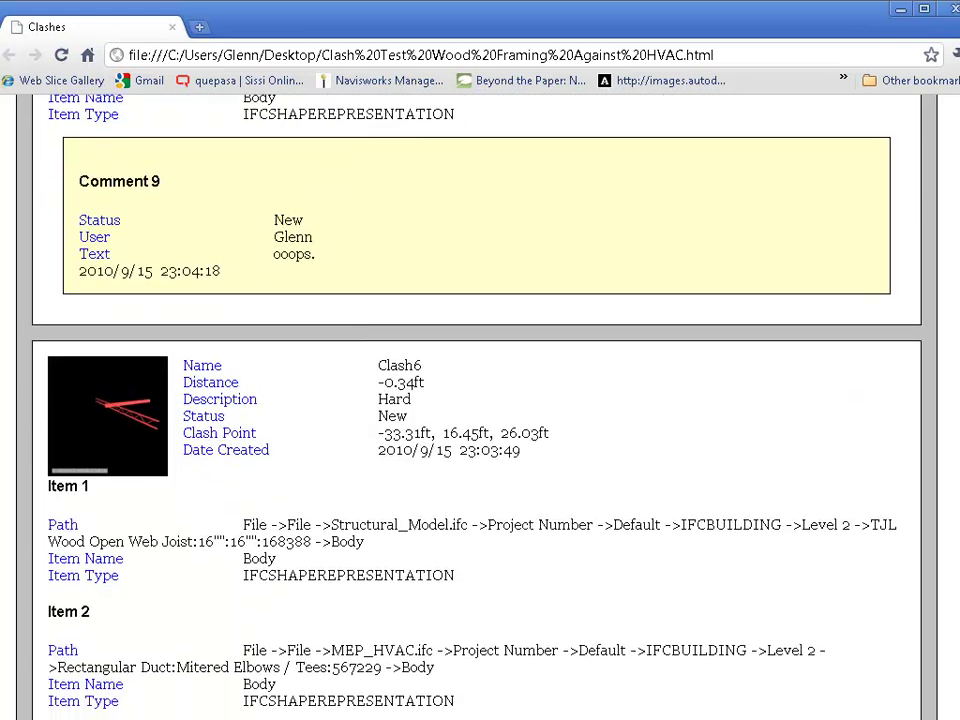
scroll(480, 400, "down", 15)
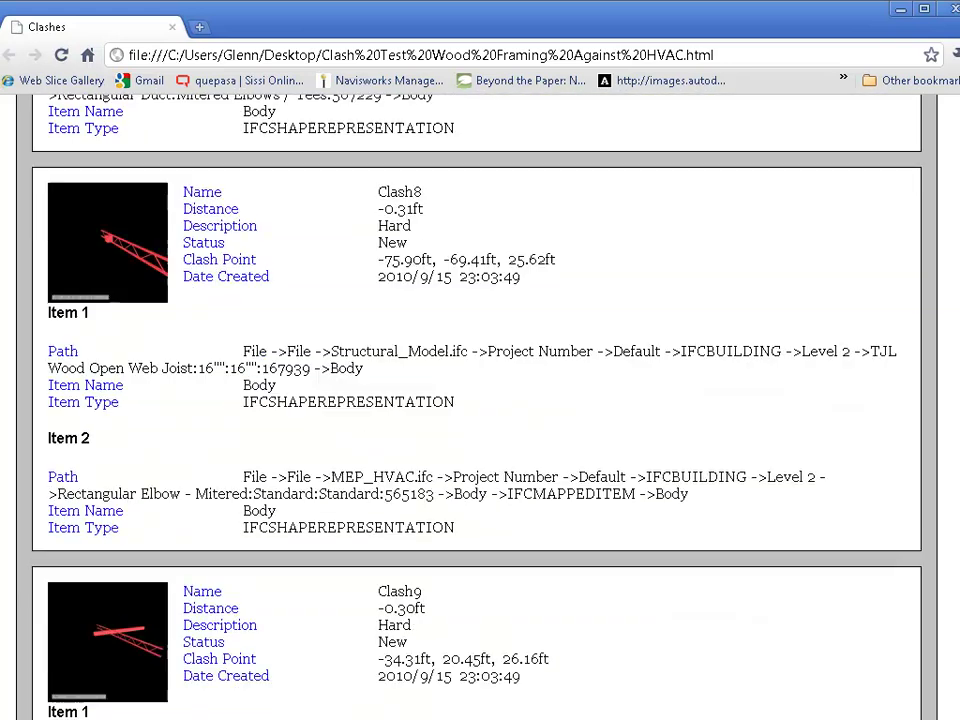
scroll(480, 400, "down", 10)
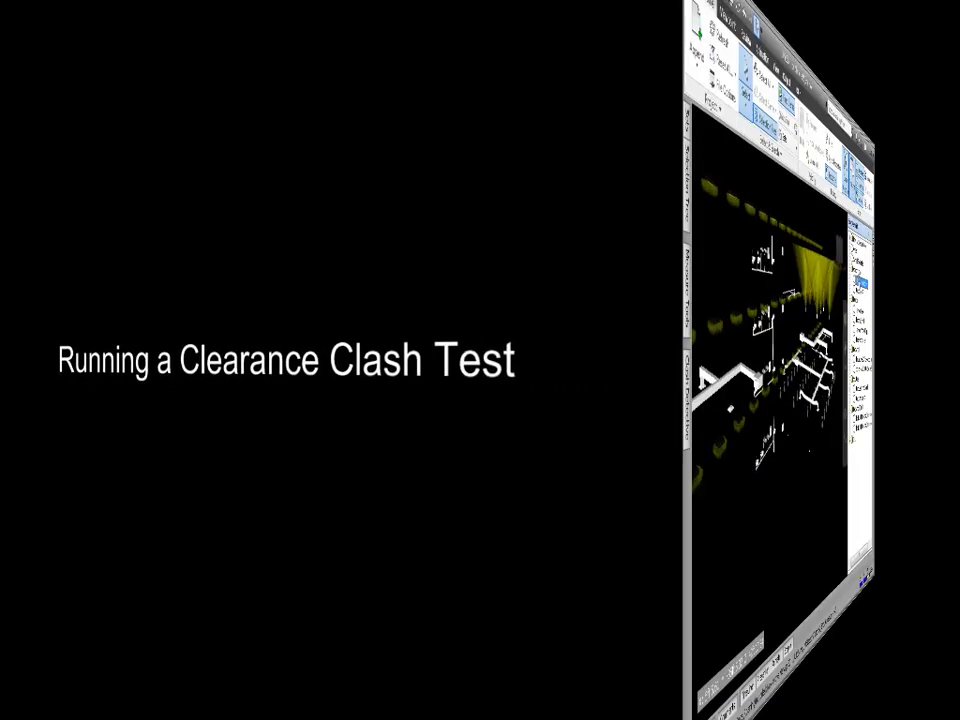
scroll(406, 356, "up", 5)
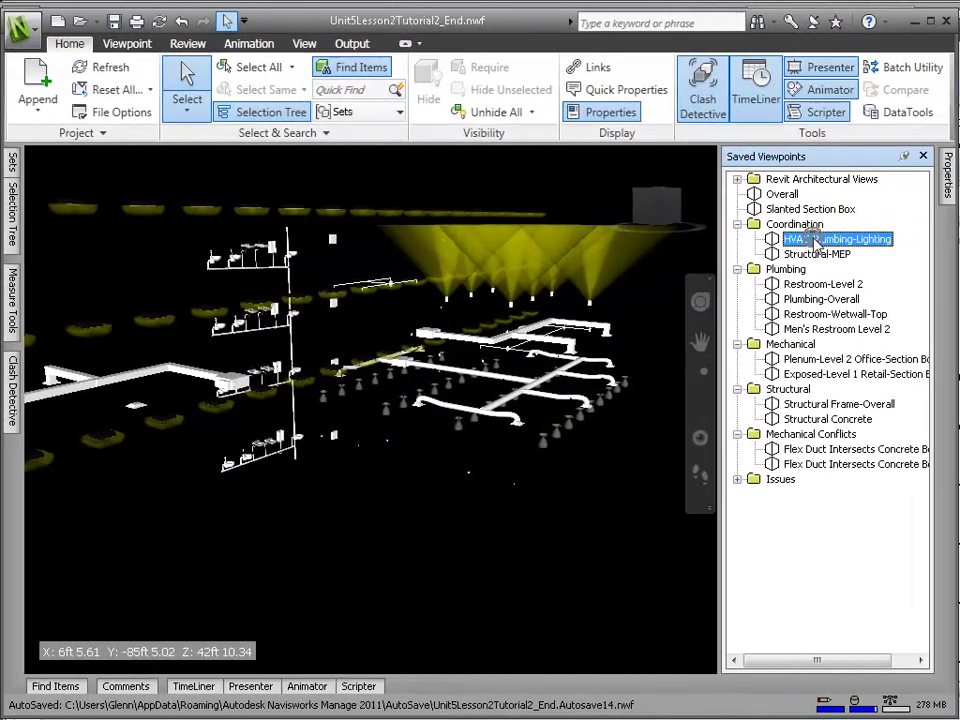
Step: Examine the sprinkler lines beside the ceiling light fixtures in the HVAC-Plumbing-Lighting view, highlighting the lighting and plumbing models to tell them apart
mouse_move(406, 356)
middle_mouse_down("shift")
mouse_move(390, 320)
mouse_move(398, 390)
mouse_move(418, 433)
mouse_move(420, 421)
middle_mouse_up("shift")
scroll(381, 414, "up", 6)
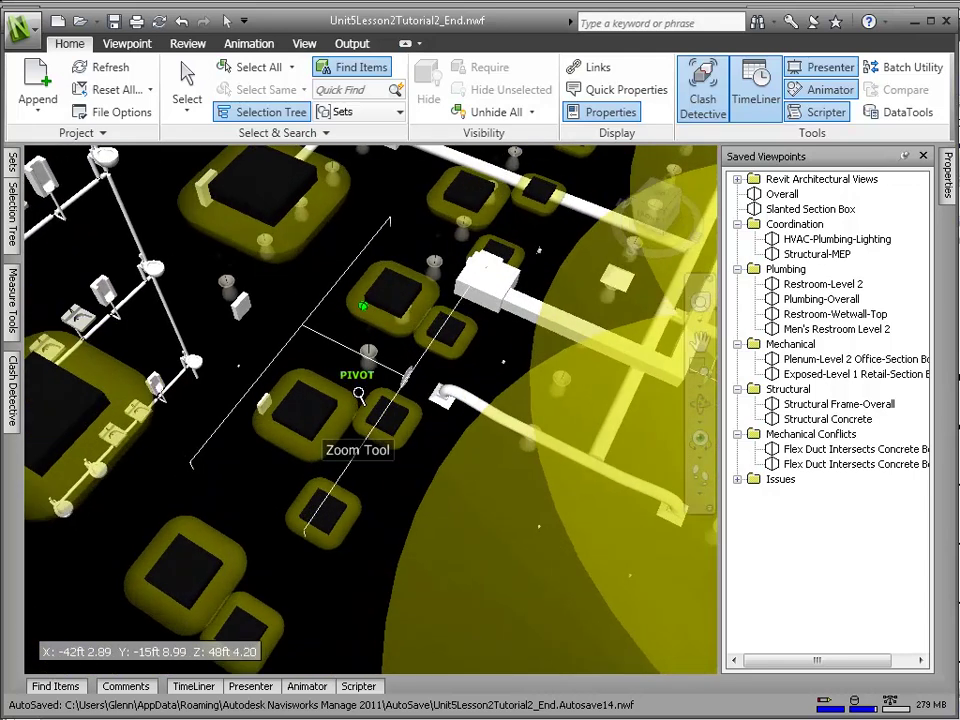
scroll(337, 425, "up", 2)
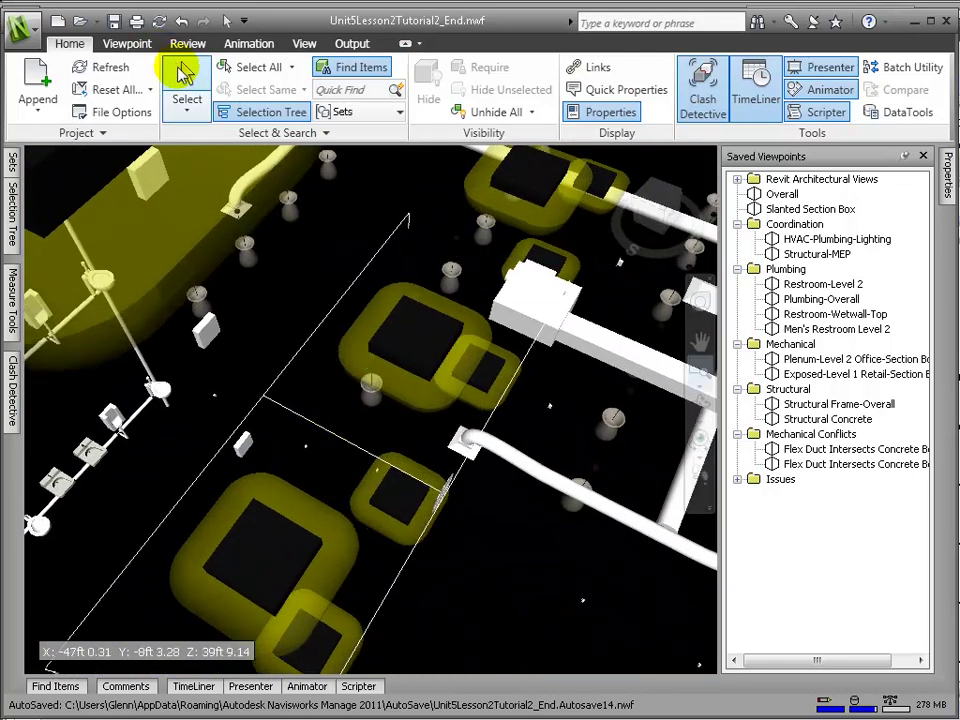
left_click(187, 88)
left_click(380, 462)
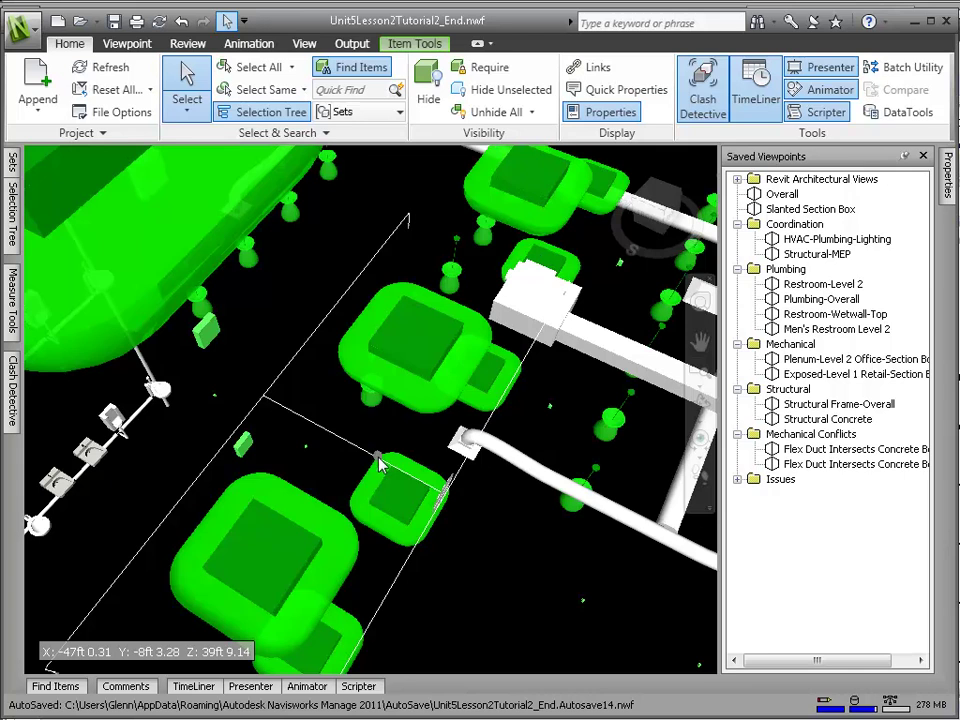
left_click(343, 298)
left_click(342, 300)
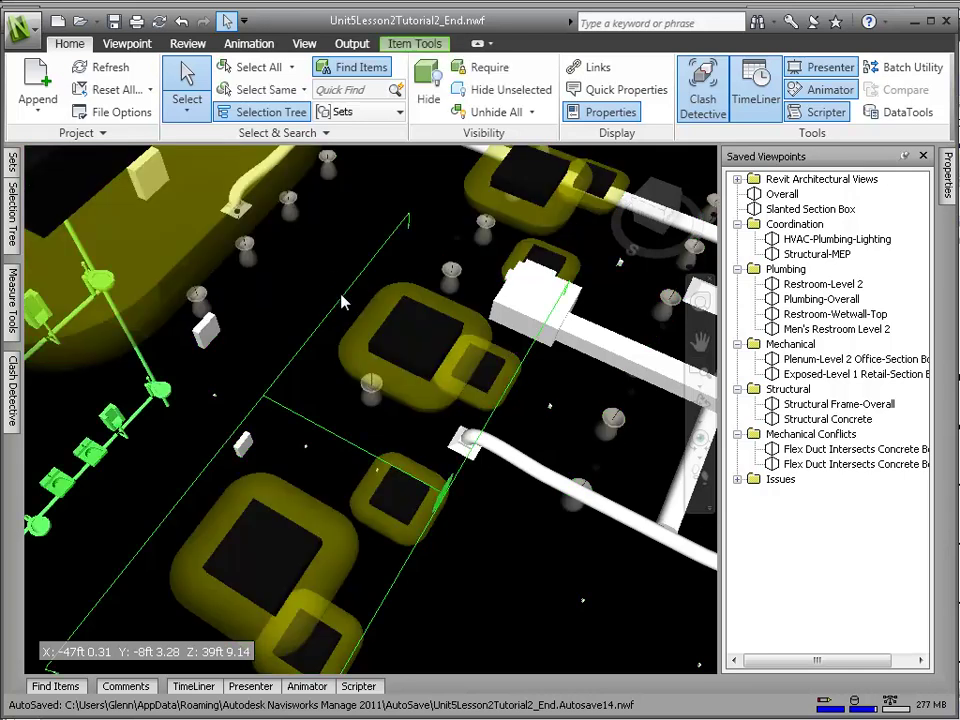
left_click(380, 440)
scroll(377, 432, "up", 2)
middle_click_drag(368, 438, 375, 317, "shift")
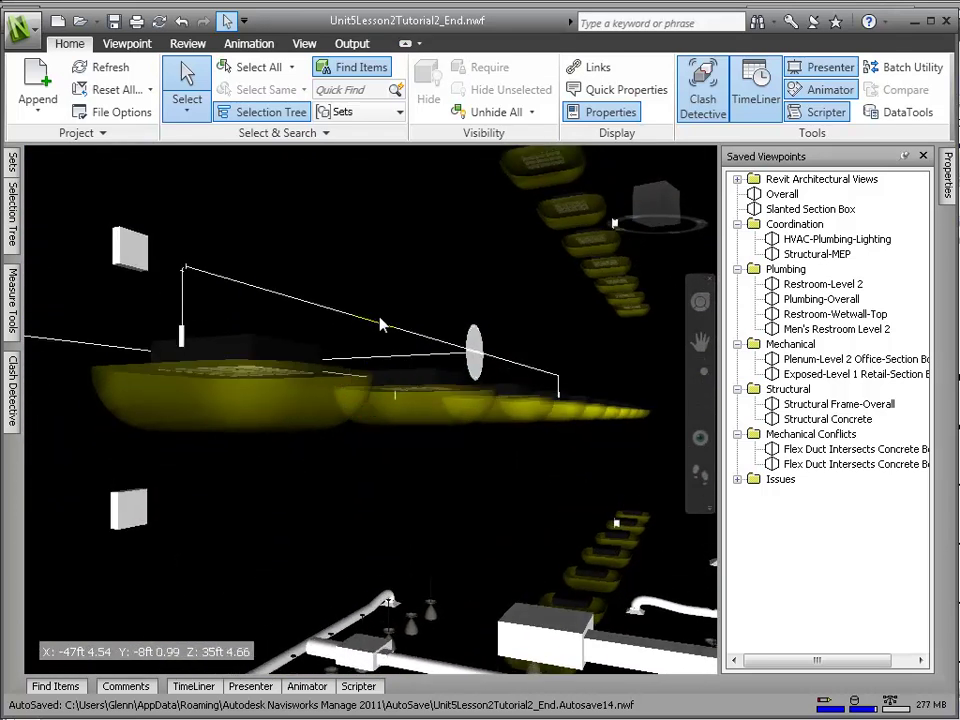
Step: Keep Clash Detective open and choose MEP_Plumbing.nwc on the left against MEP_Lighting.nwc on the right for the clearance test
key("ctrl+F2")
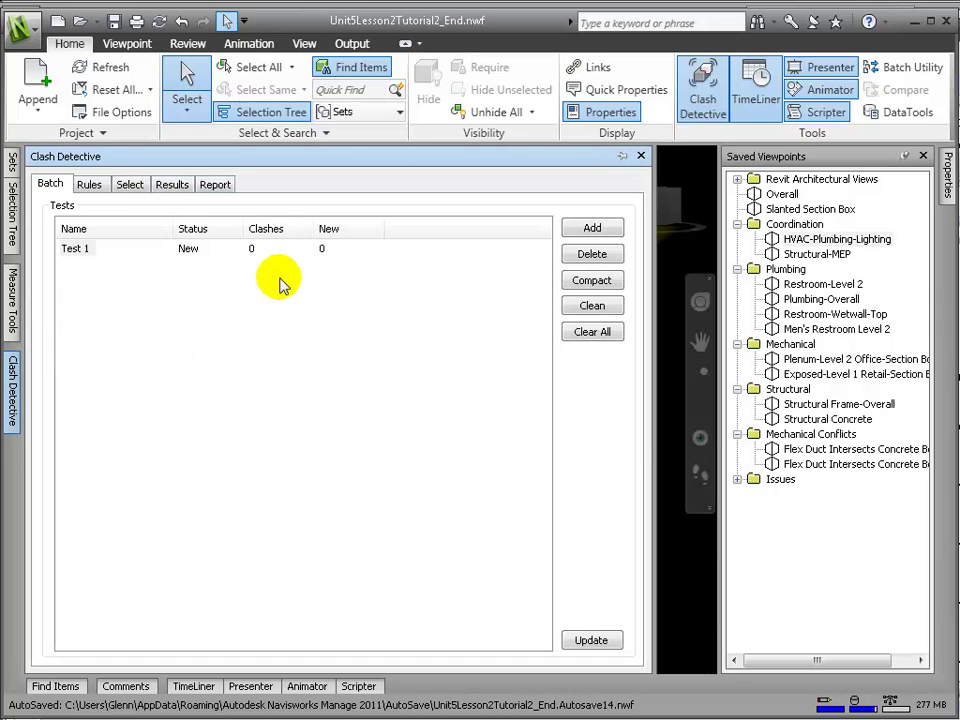
left_click(622, 157)
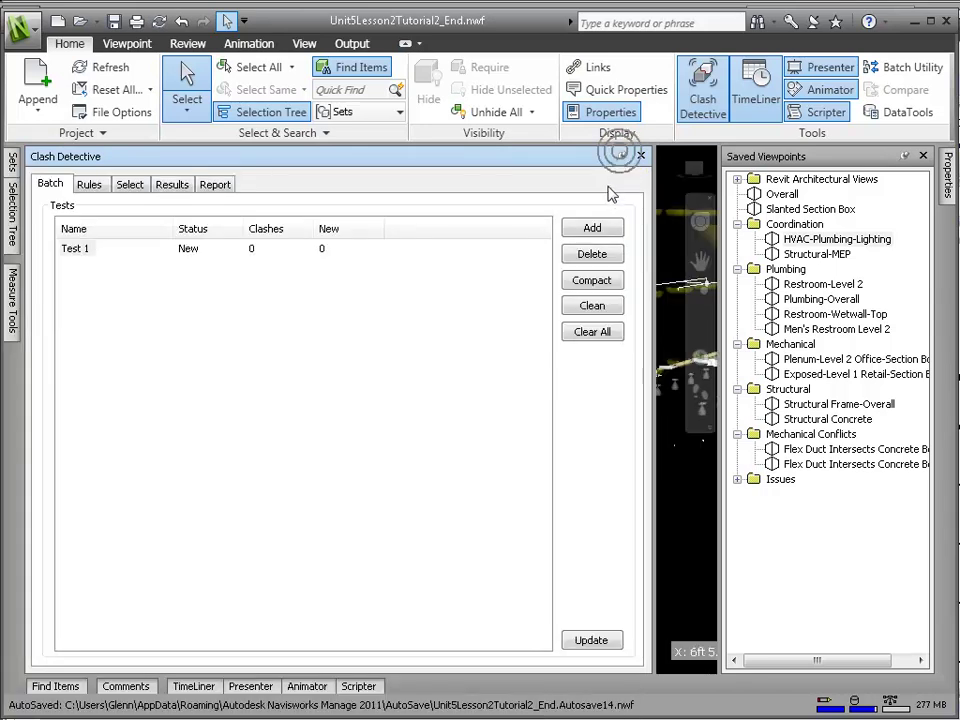
left_click(129, 186)
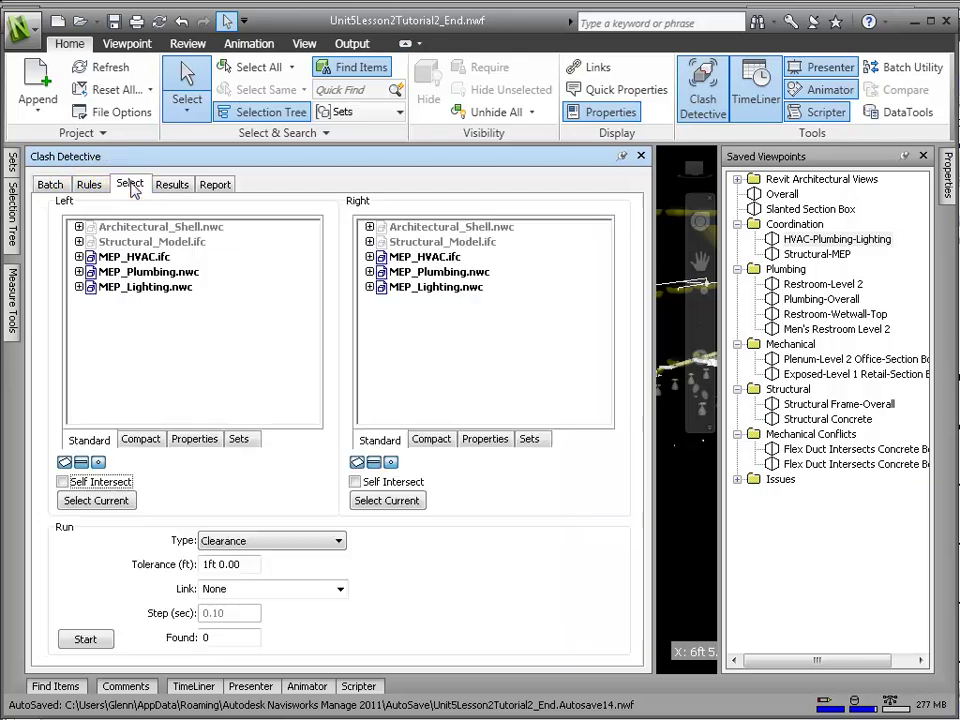
left_click(141, 273)
left_click(433, 287)
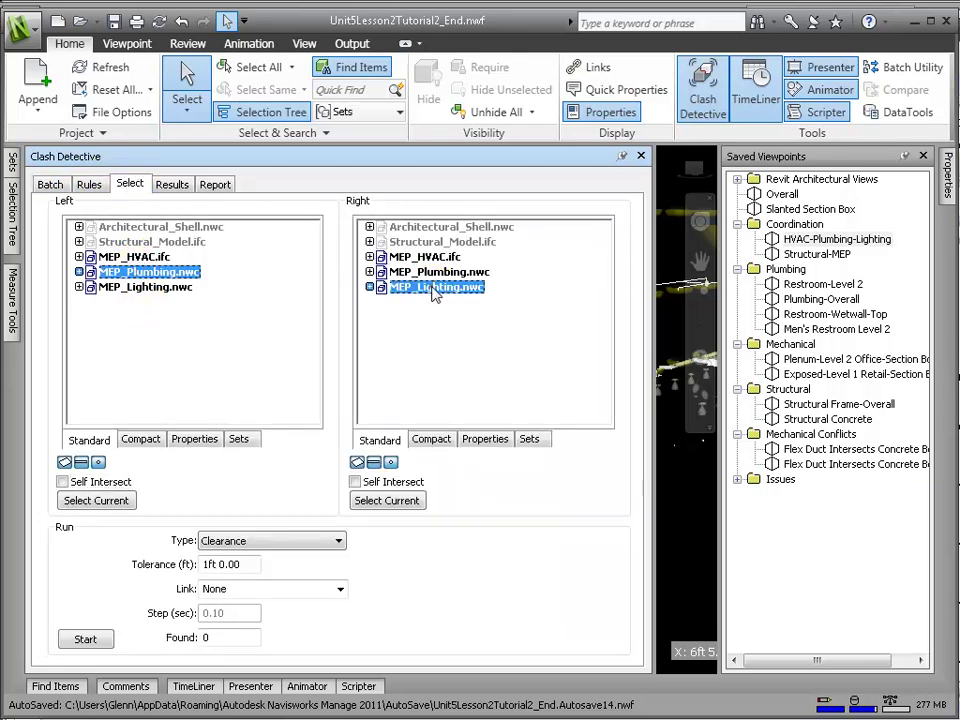
Step: Set the clearance tolerance to 1 ft, run the test and check the found count
left_click(210, 564)
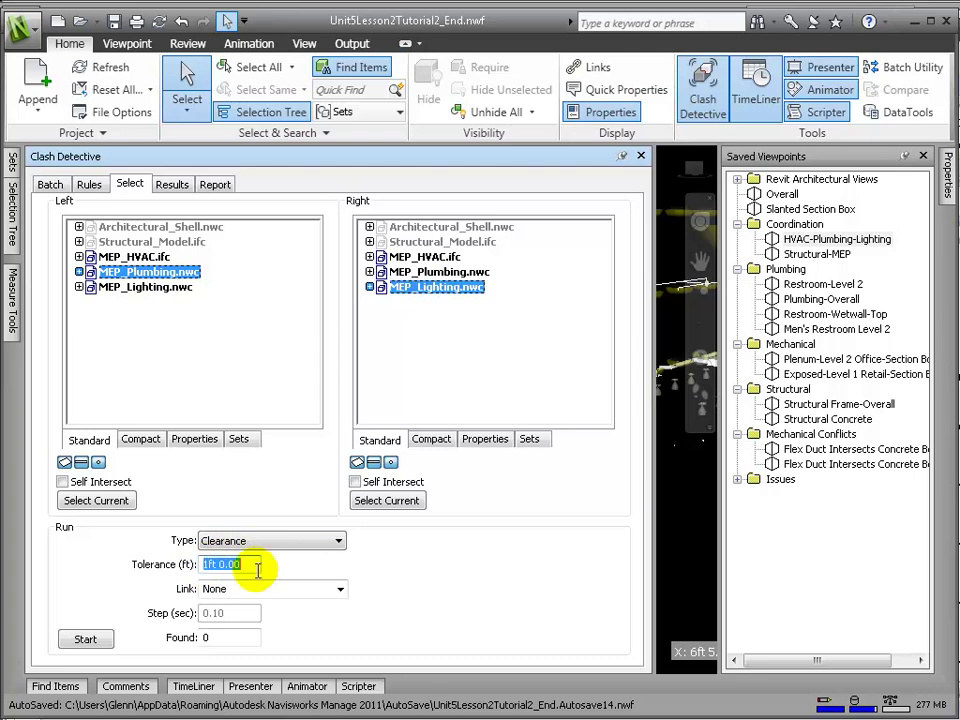
type("1")
key("Tab")
left_click(86, 639)
double_click(213, 637)
Step: View Clash1 and Clash2 of the plumbing-lighting clearance test in the model
left_click(170, 186)
left_click(215, 247)
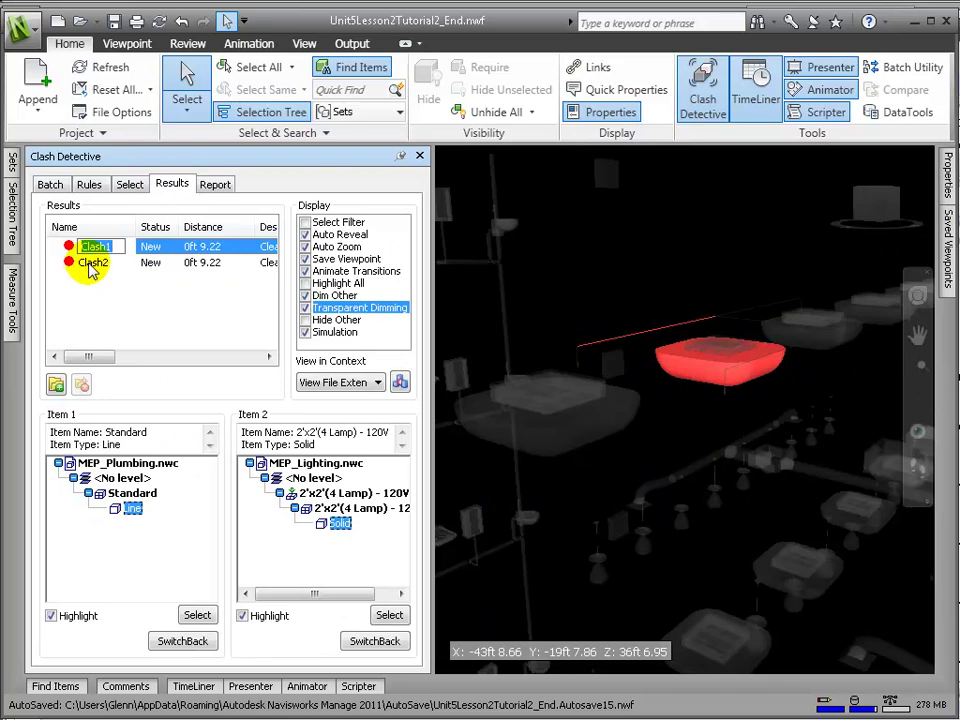
left_click(93, 262)
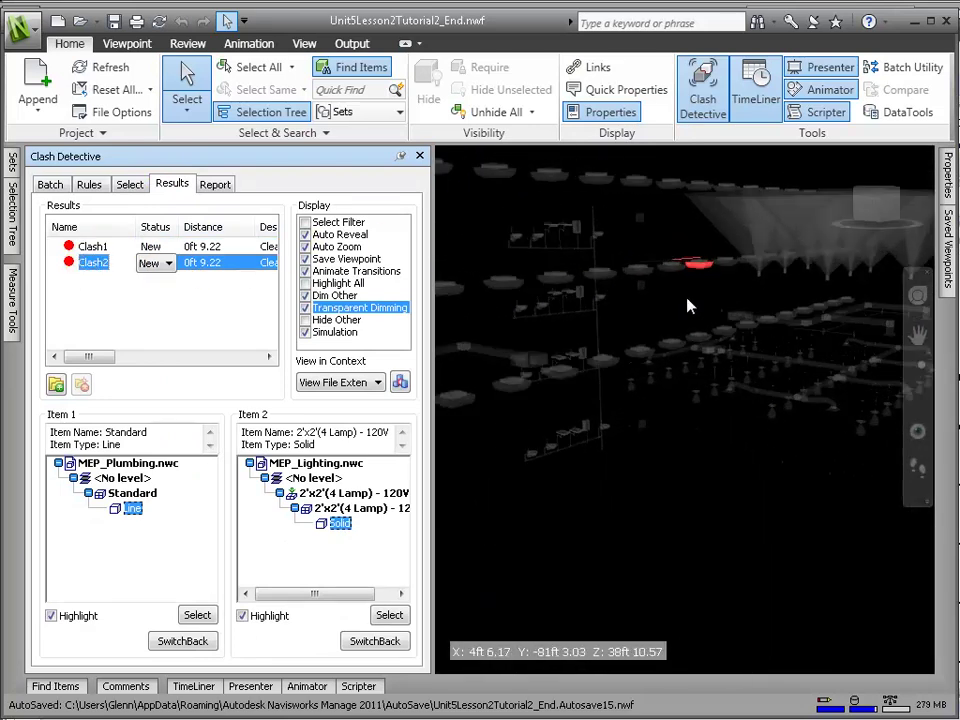
Step: Hide all other items to isolate the clashing line and light fixture of Clash1, and bring the other items back dimmed
left_click(337, 319)
left_click(92, 250)
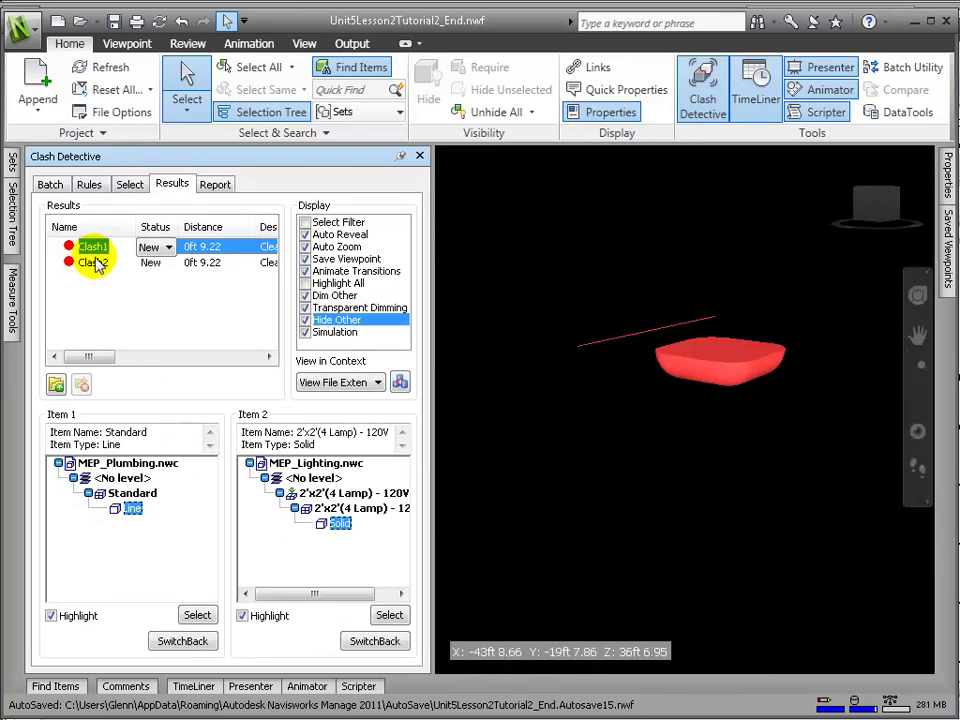
left_click(307, 320)
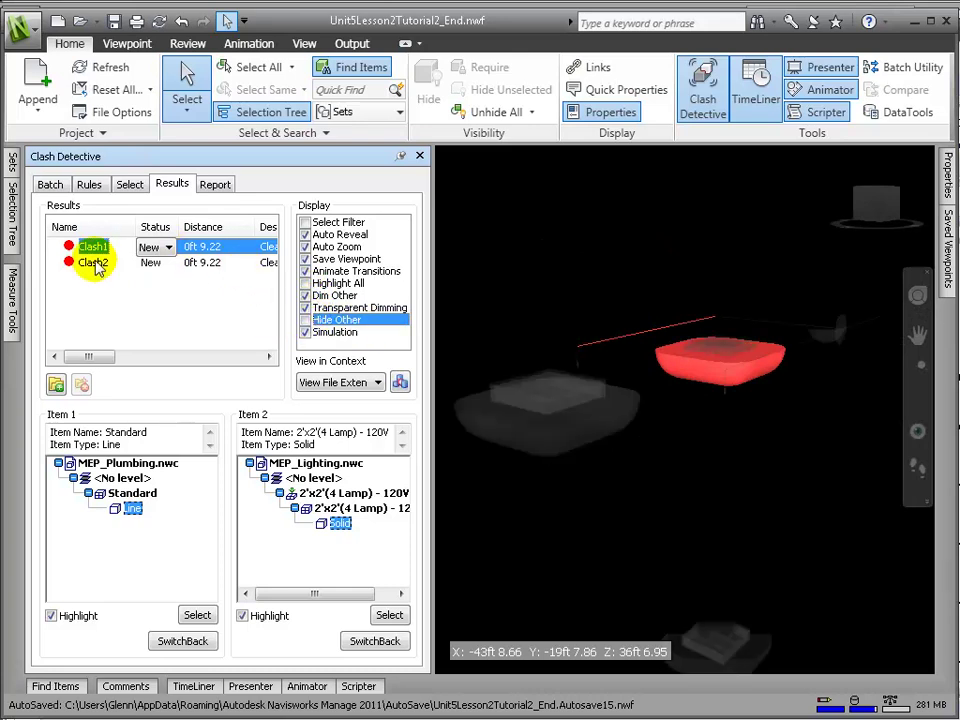
Step: Alternate between Clash2 and Clash1 to compare their locations among the dimmed model items, ending on Clash2
left_click(93, 262)
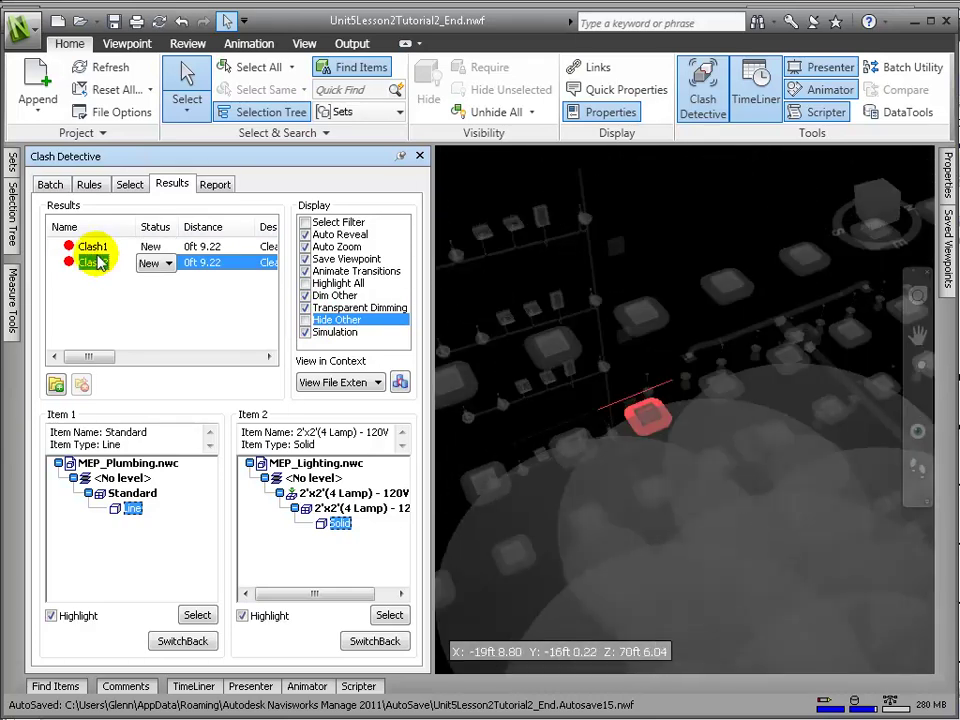
left_click(94, 248)
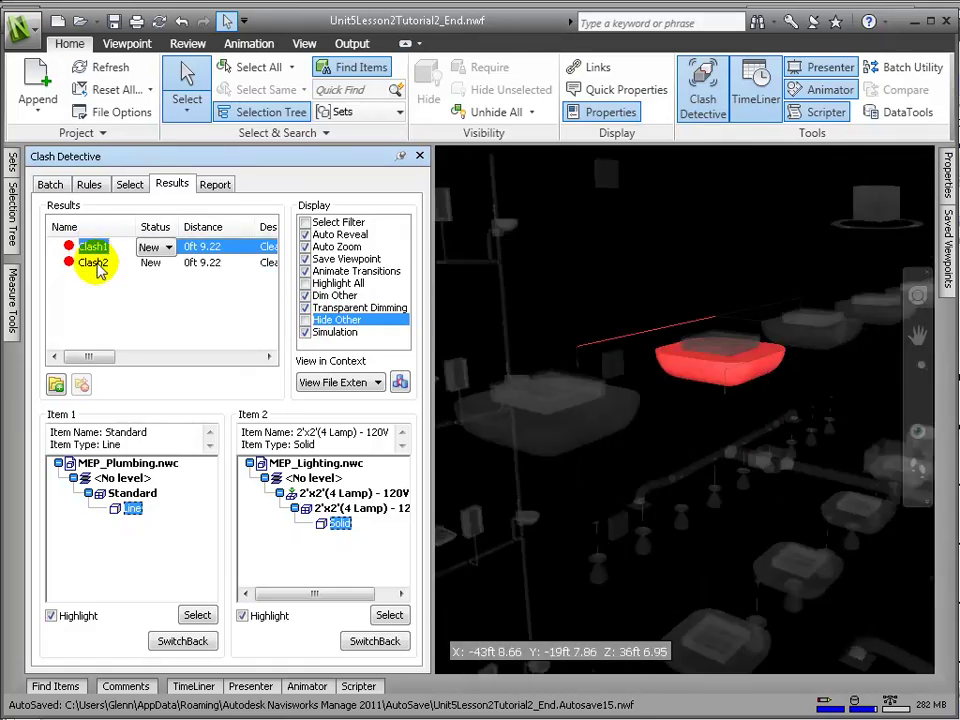
left_click(96, 264)
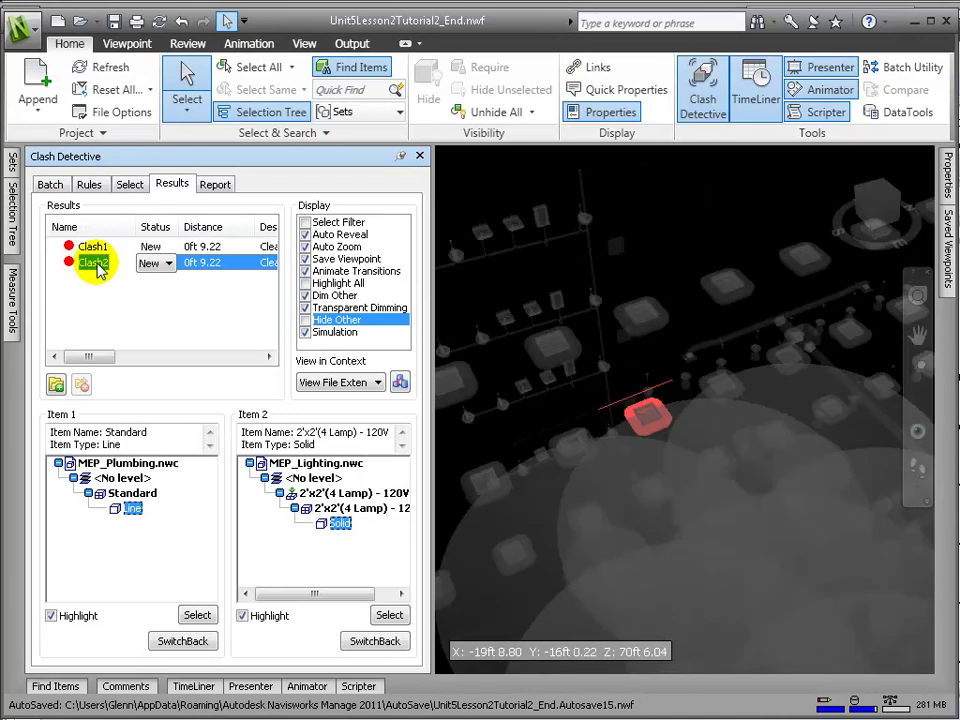
left_click(130, 266)
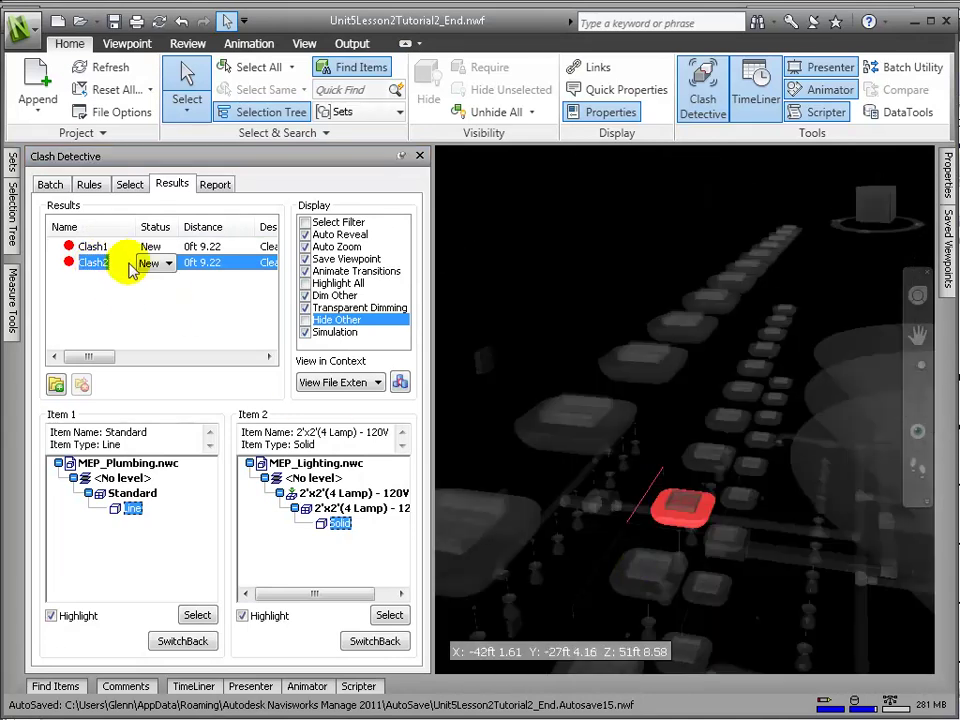
Step: Write the current test's report as HTML to the Desktop, with a file name describing the sprinkler-to-troffer clearance
left_click(210, 184)
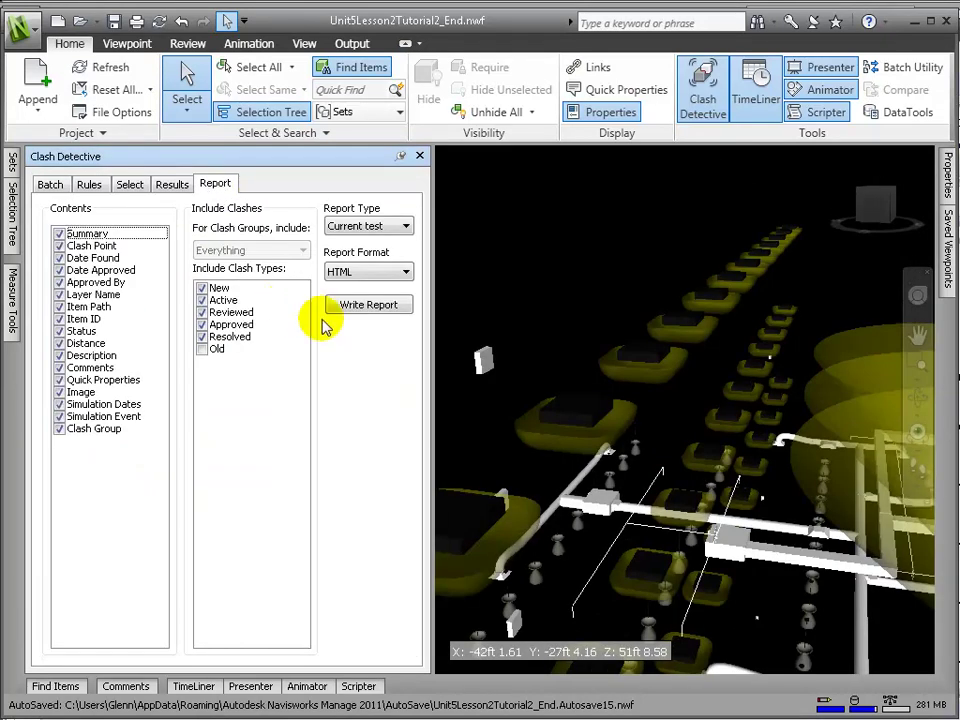
left_click(370, 304)
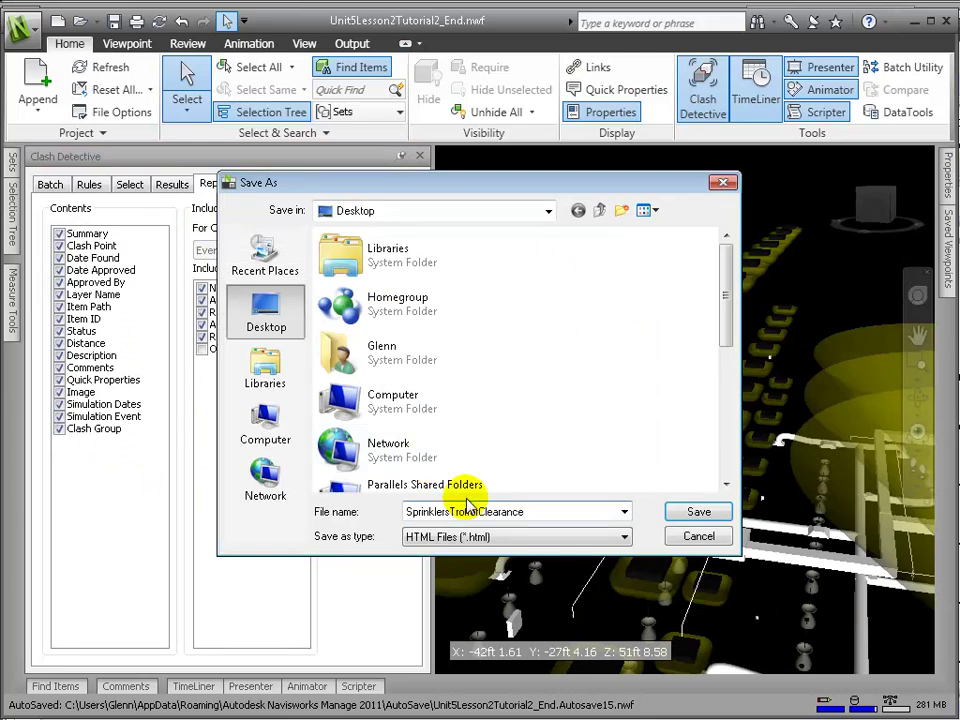
left_click(684, 523)
Step: Change the report format to As viewpoints and write the current test's report
left_click(390, 272)
left_click(360, 318)
left_click(372, 302)
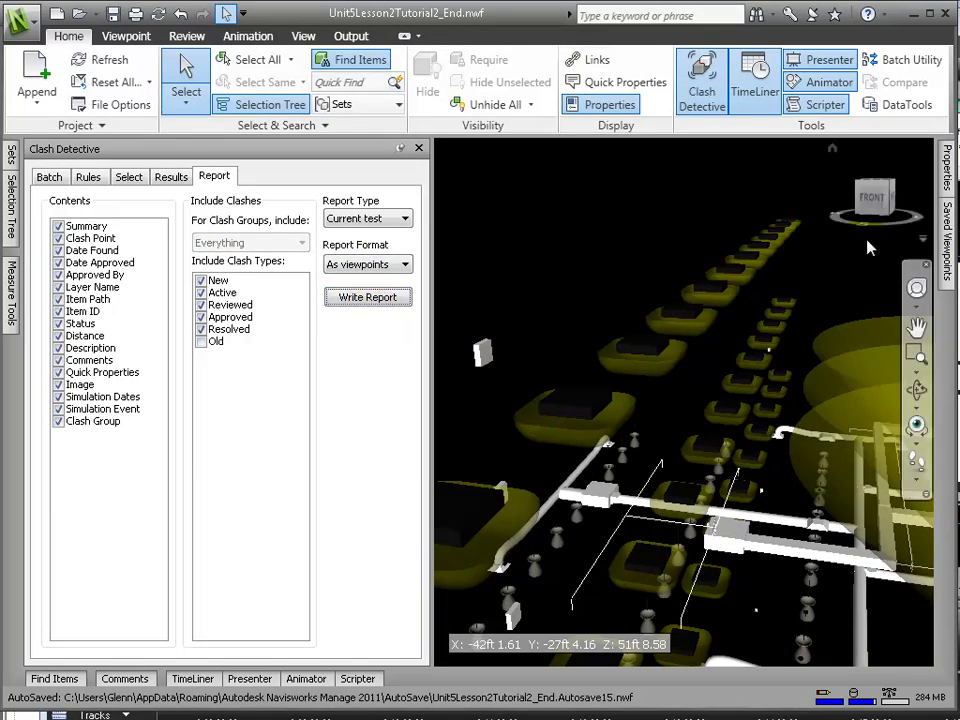
Step: Expand the Test 1 folder among the saved viewpoints and view its Clash1 and Clash2 viewpoints
mouse_move(946, 235)
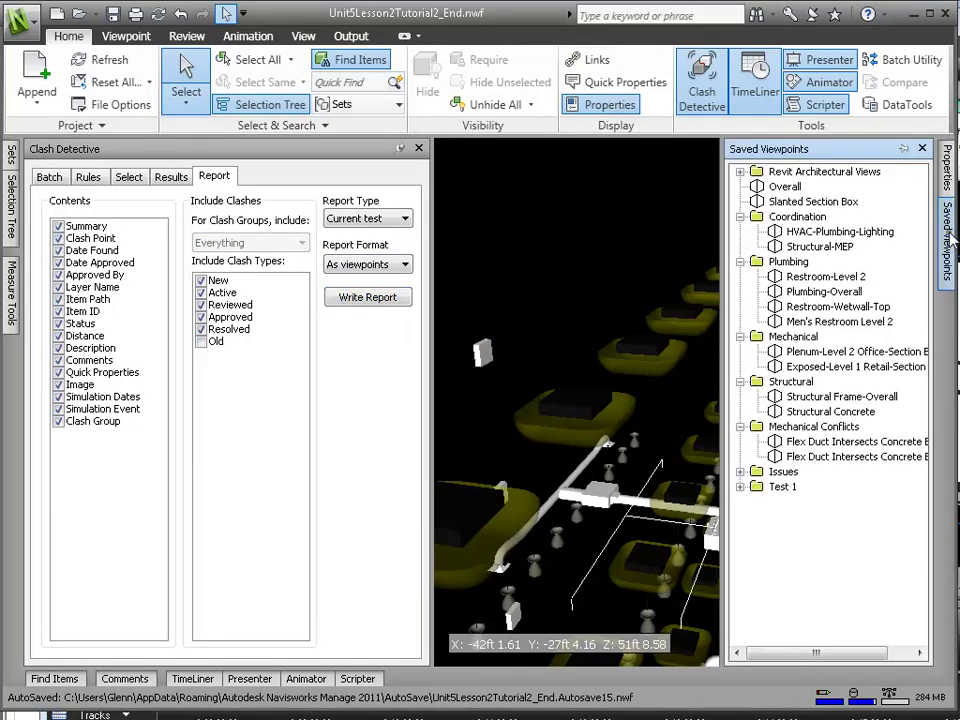
left_click(741, 487)
left_click(800, 501)
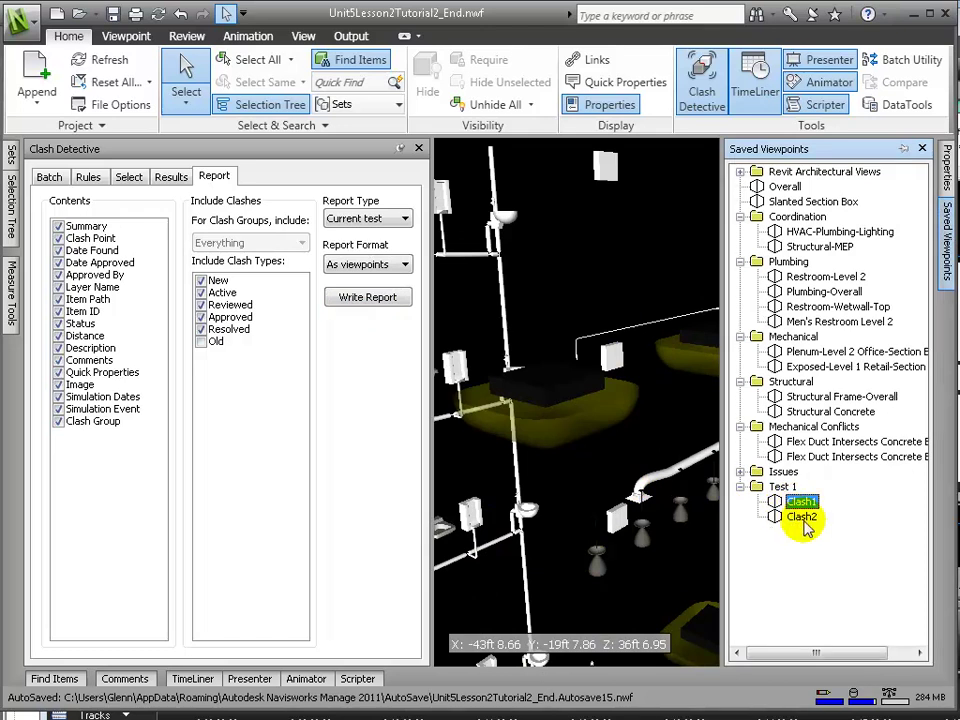
left_click(801, 517)
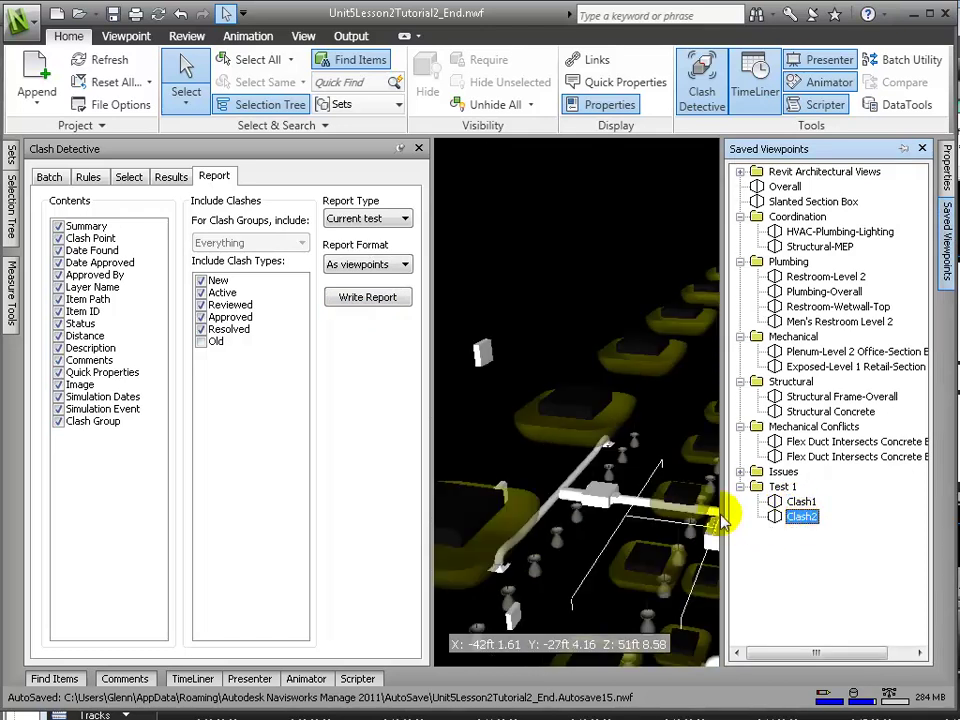
Step: Return to the clash results at Clash1, narrow the Clash Detective window to widen the model view, and bring up the saved viewpoints
left_click(170, 177)
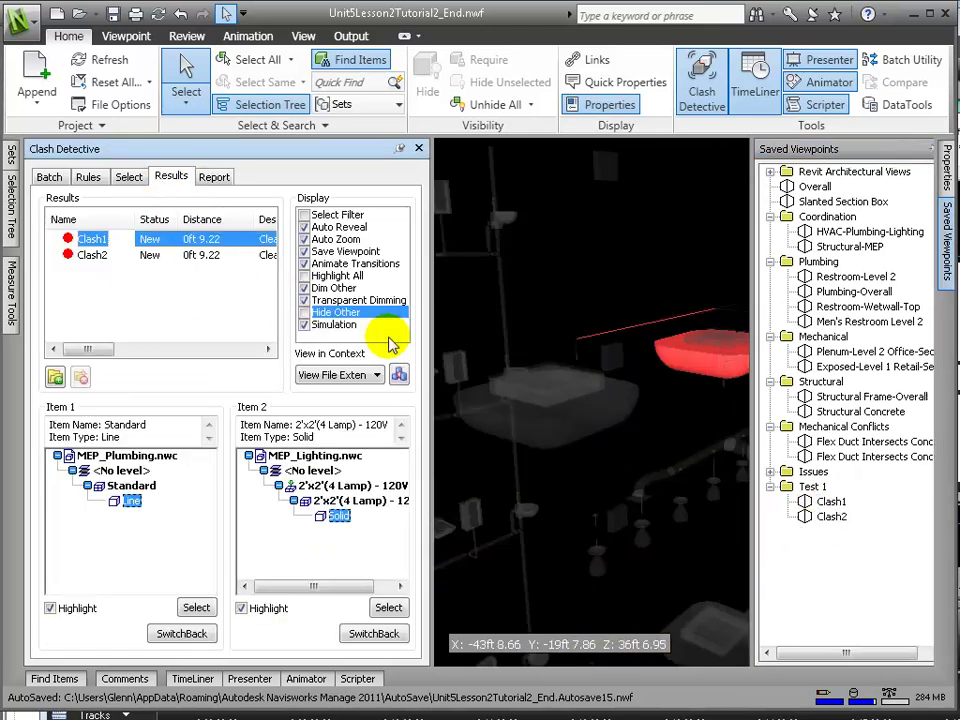
left_click_drag(429, 336, 226, 330)
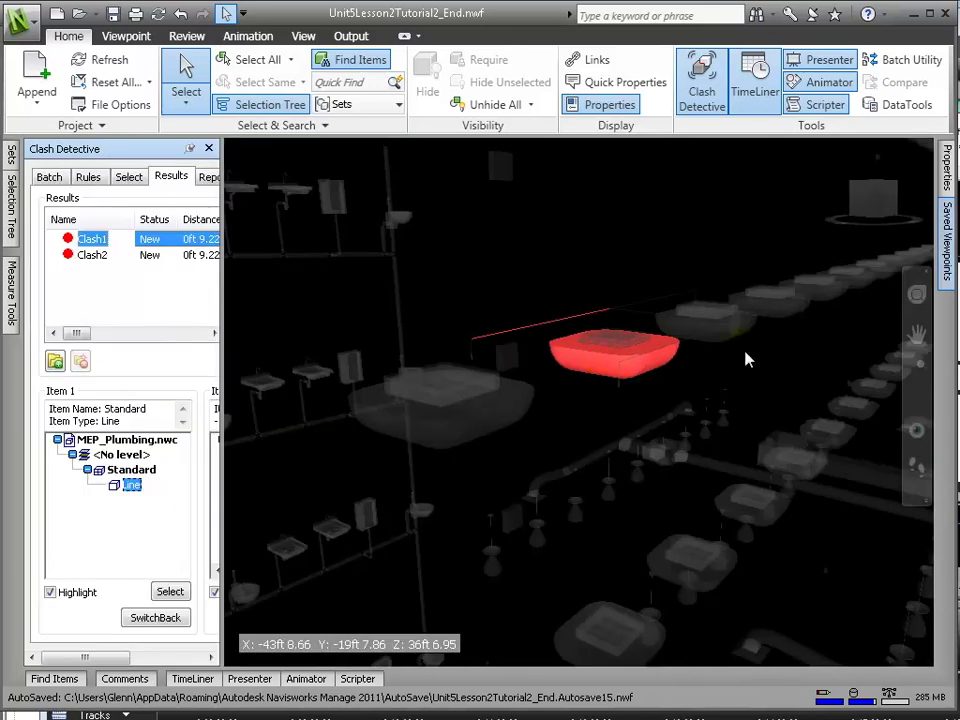
left_click(946, 240)
left_click(805, 515)
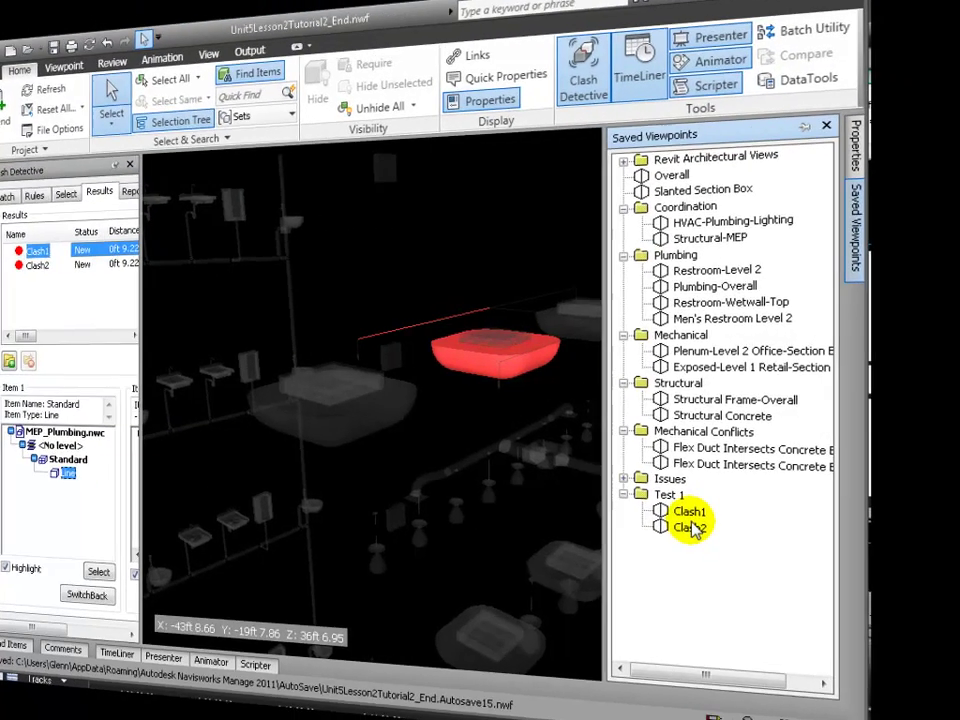